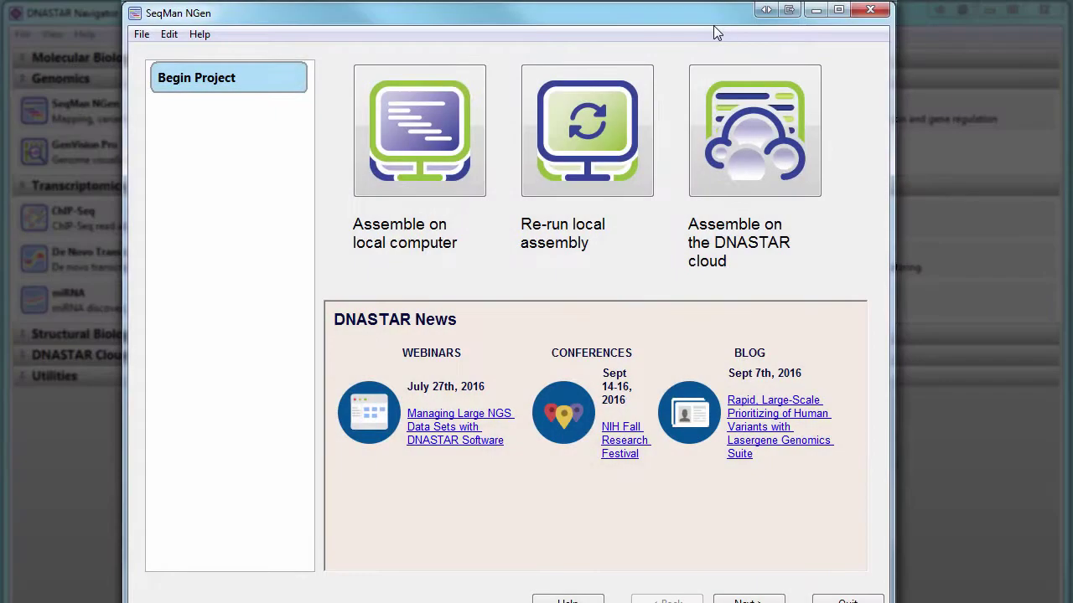
- Start a local Transcriptome / RNA-Seq project using de novo assembly
{"action": "left_click", "coordinate": [756, 600]}
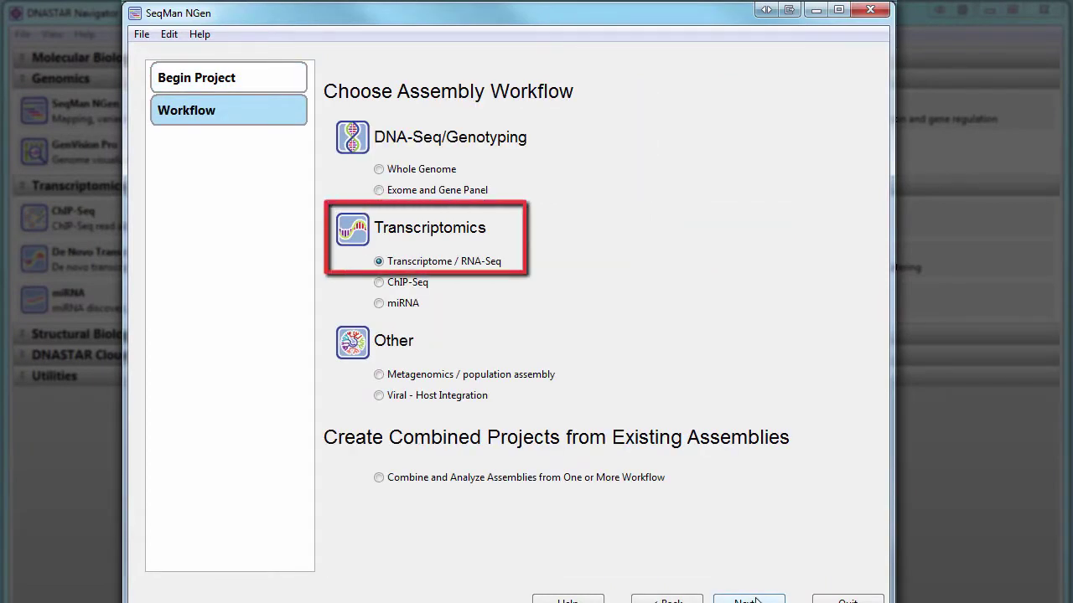
{"action": "left_click", "coordinate": [755, 600]}
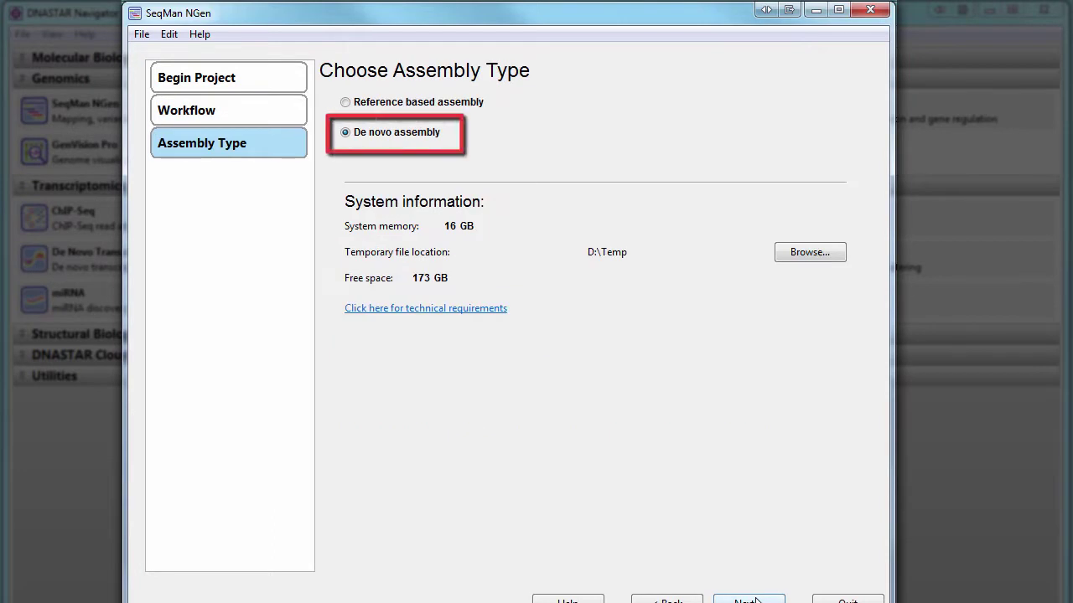
{"action": "left_click", "coordinate": [756, 600]}
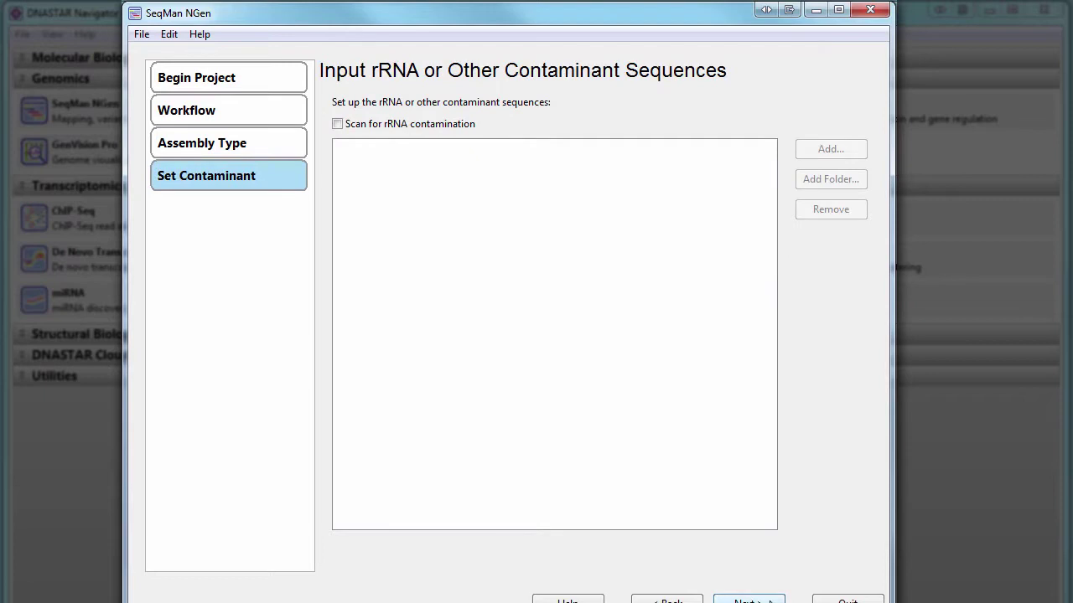
- Turn on rRNA contamination scanning using Brassica chloroplast.seq and Brassica mitochondria.seq
{"action": "left_click", "coordinate": [345, 127]}
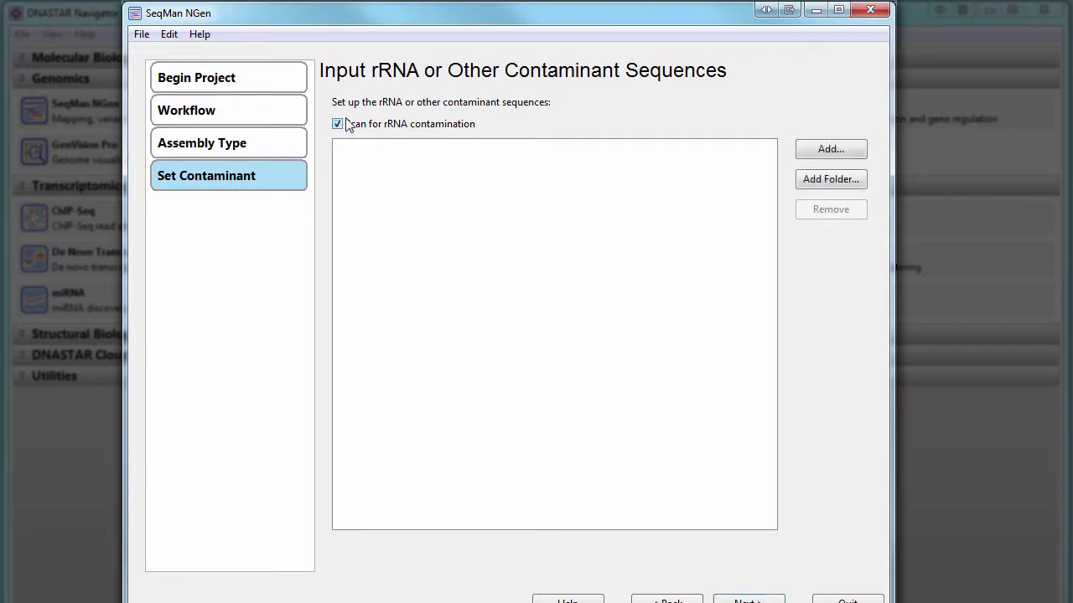
{"action": "left_click", "coordinate": [825, 155]}
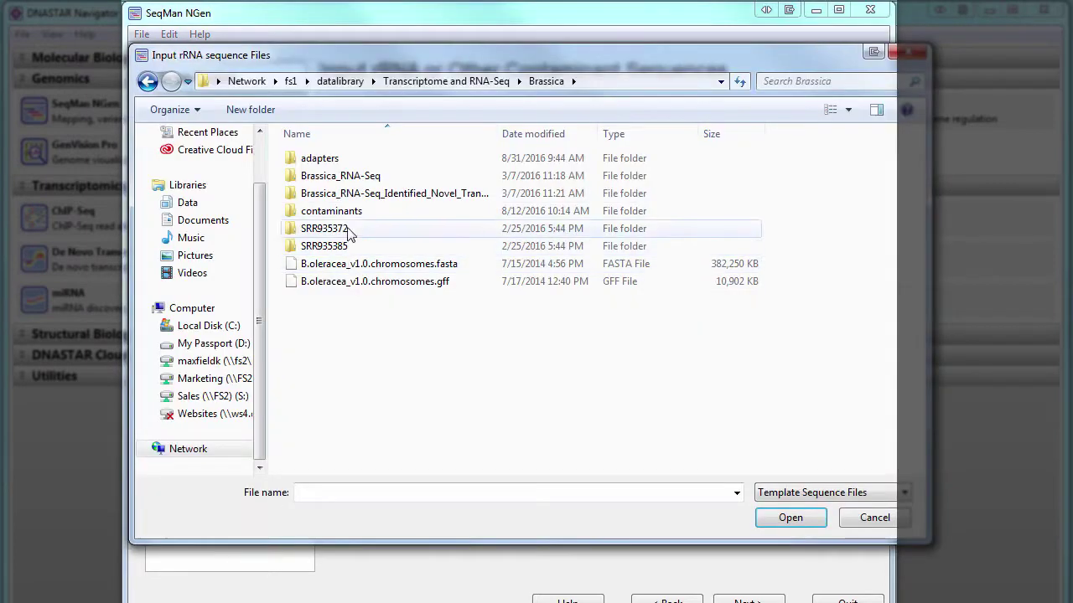
{"action": "double_click", "coordinate": [352, 216]}
{"action": "left_click_drag", "start_coordinate": [383, 242], "coordinate": [311, 144]}
{"action": "left_click", "coordinate": [790, 518]}
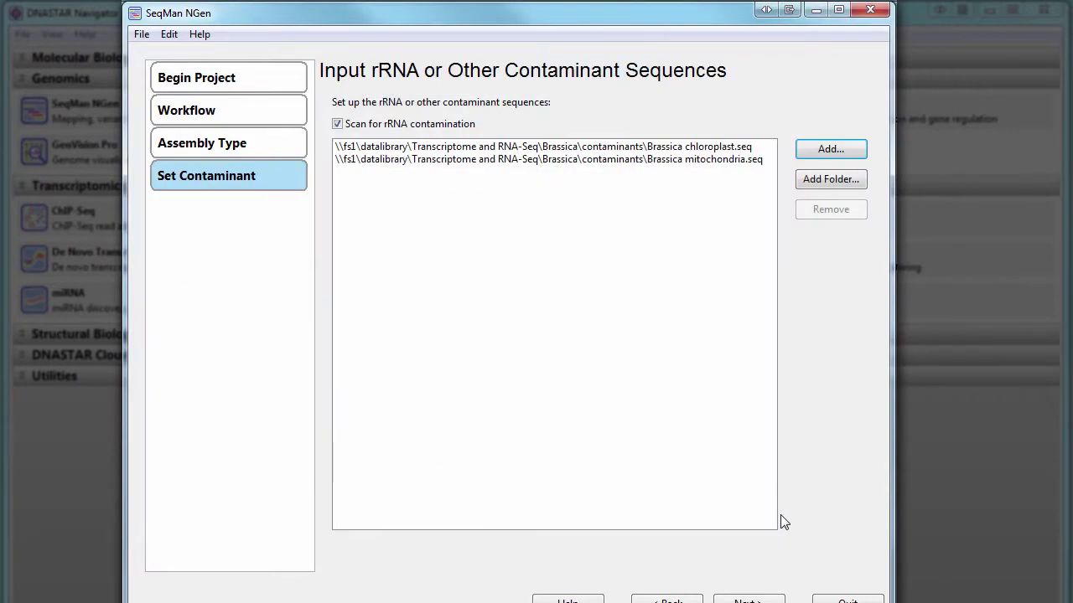
{"action": "left_click", "coordinate": [748, 600]}
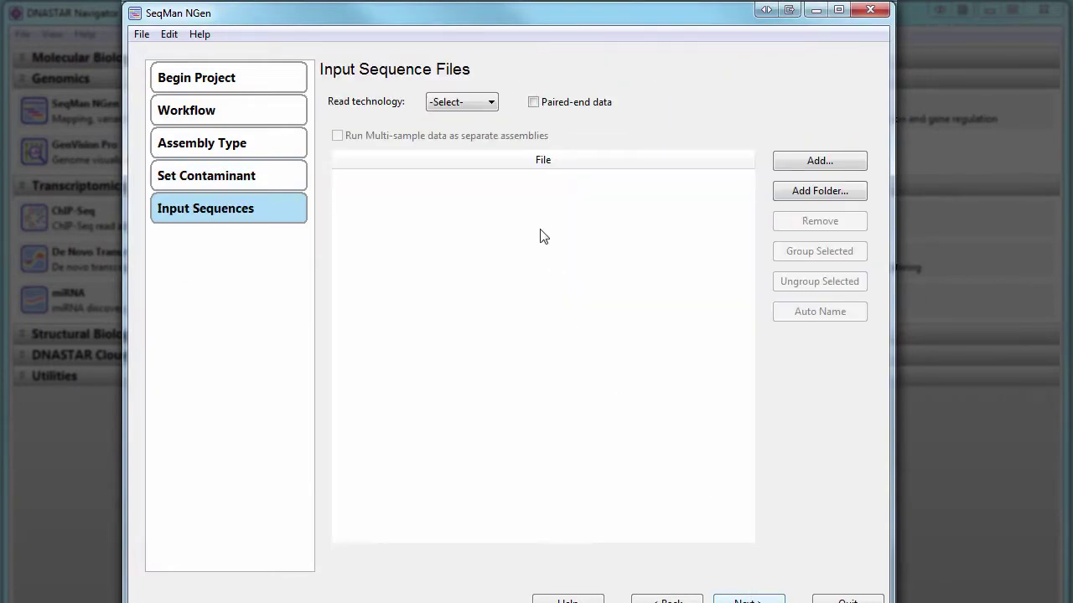
- Add SRR935372_1.fastq and SRR935372_2.fastq as Illumina paired reads with 500 bp inserts
{"action": "left_click", "coordinate": [486, 104]}
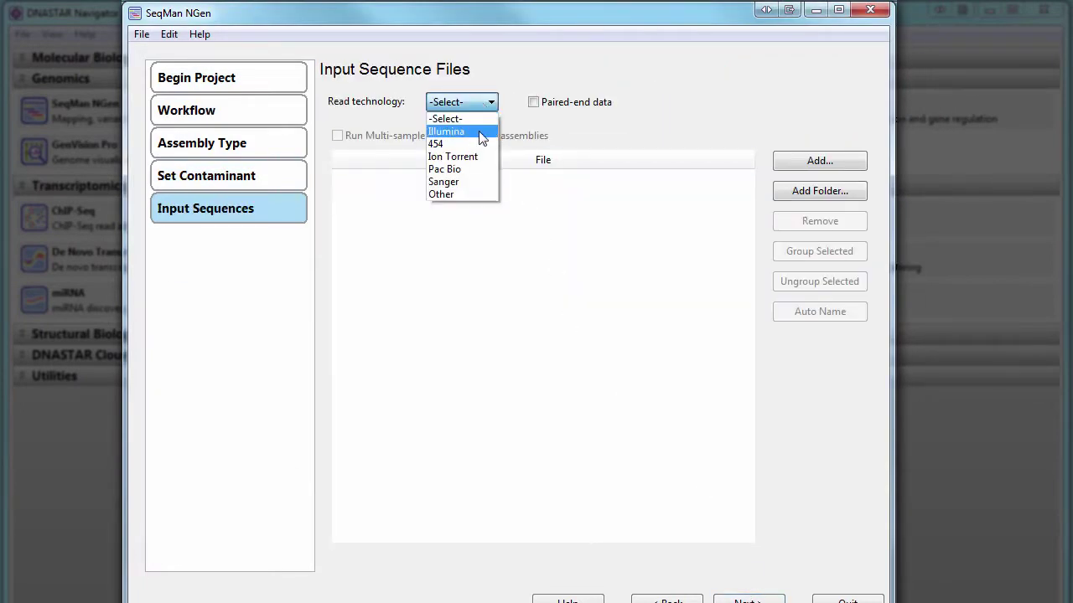
{"action": "left_click", "coordinate": [479, 132]}
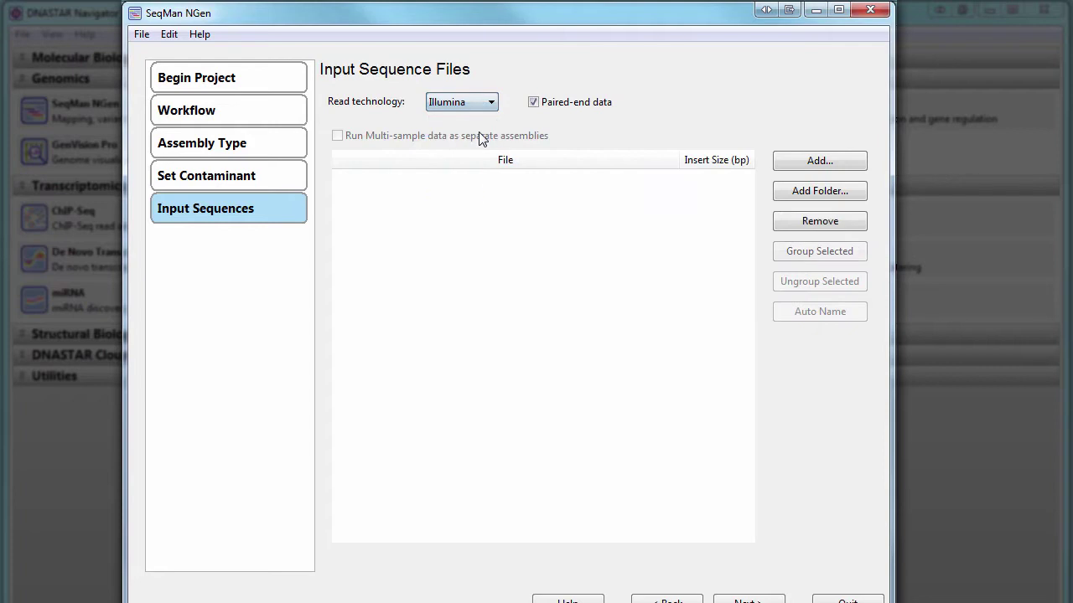
{"action": "left_click", "coordinate": [816, 166]}
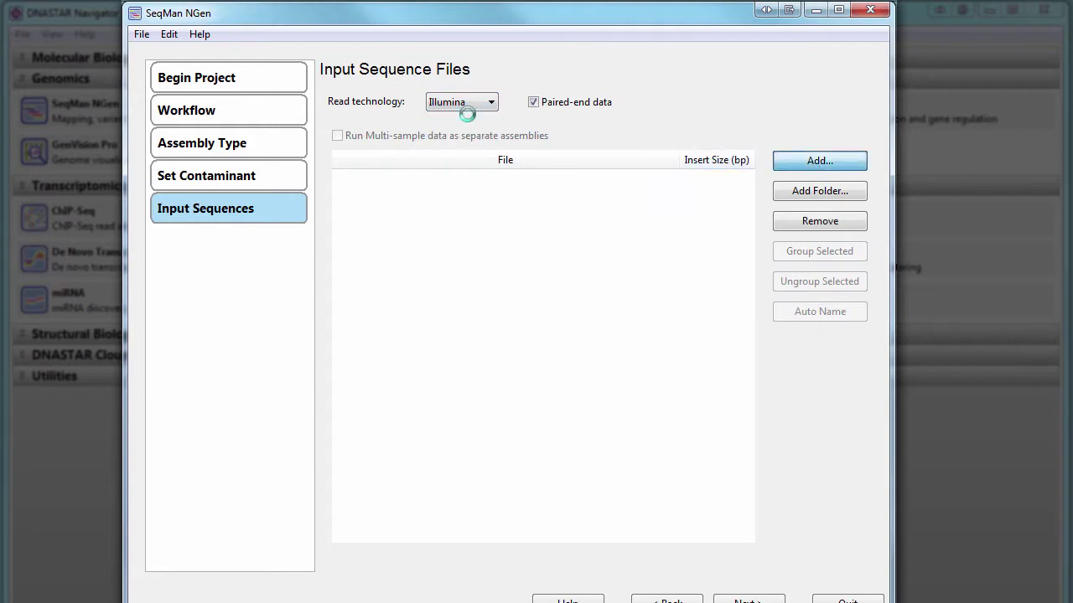
{"action": "left_click_drag", "start_coordinate": [430, 235], "coordinate": [362, 144]}
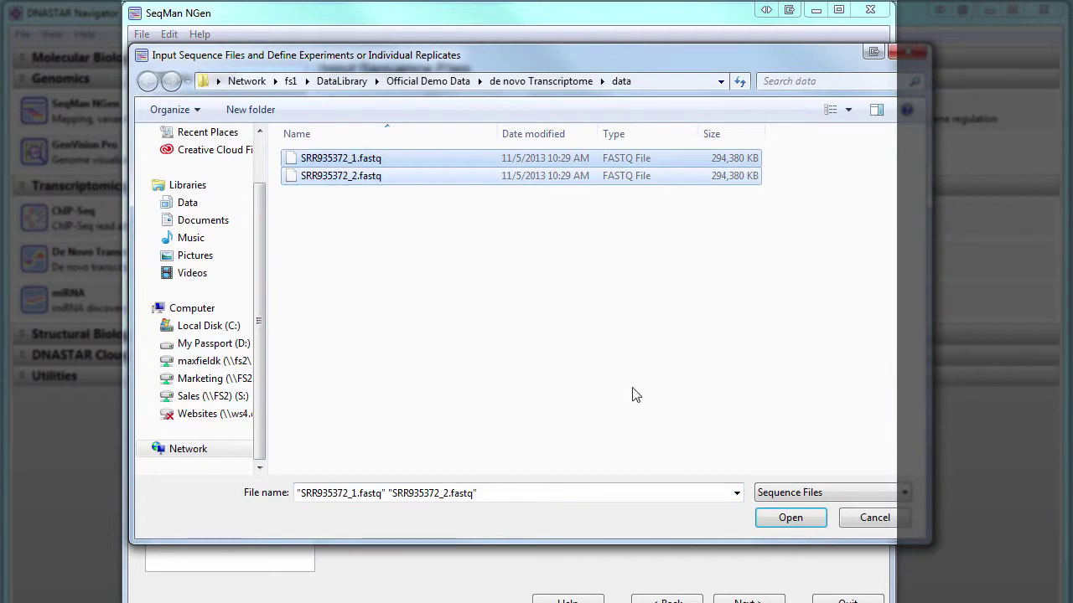
{"action": "left_click", "coordinate": [798, 524]}
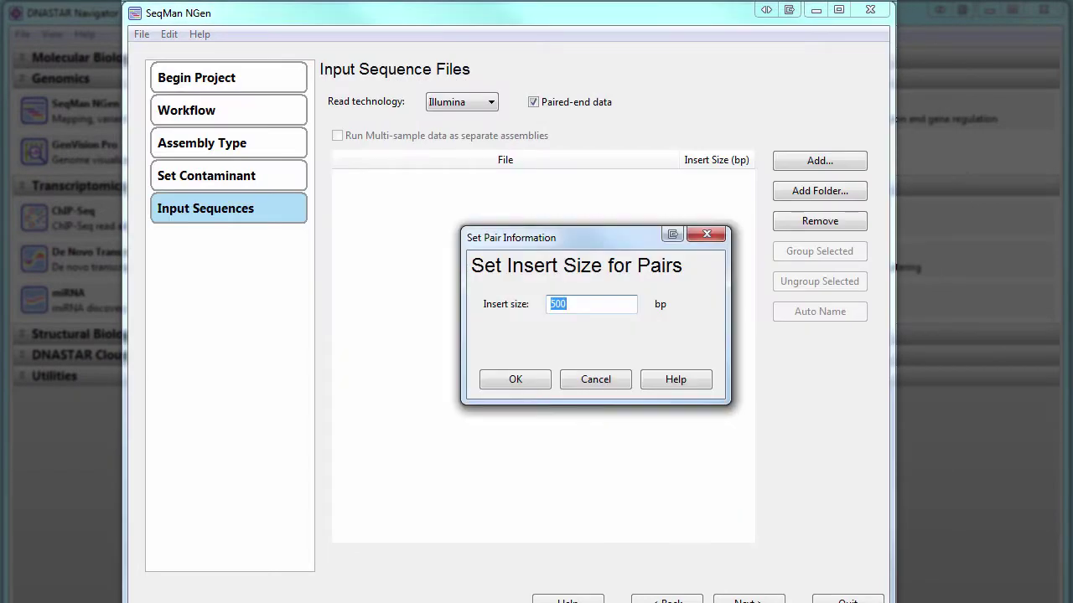
{"action": "left_click", "coordinate": [516, 380]}
{"action": "left_click", "coordinate": [764, 597]}
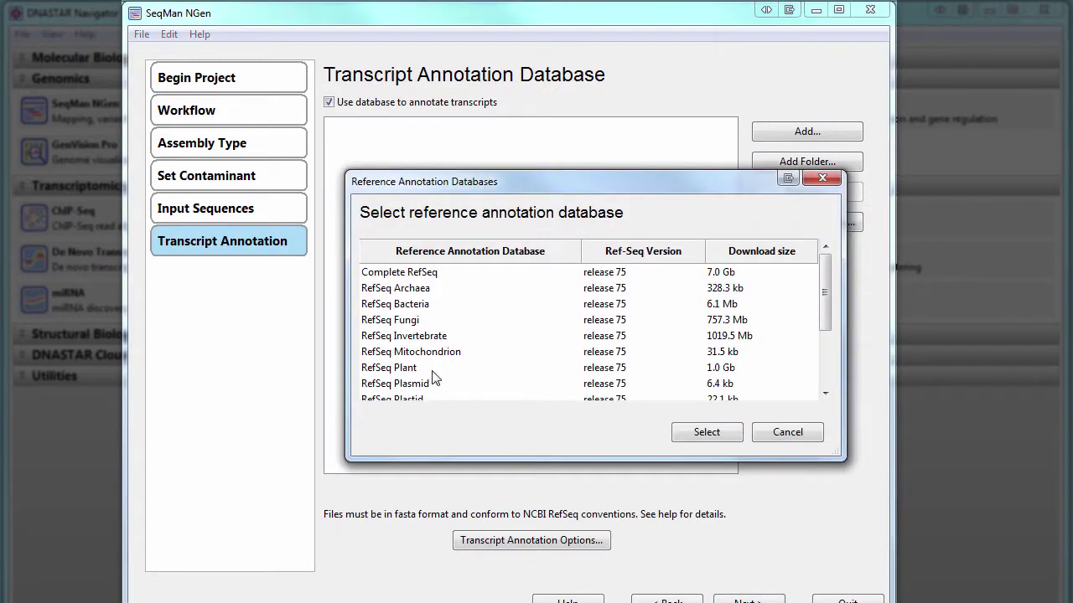
- Download and use the RefSeq Plant release 75 database (plant_r75_20160316) for annotation
{"action": "left_click", "coordinate": [423, 371]}
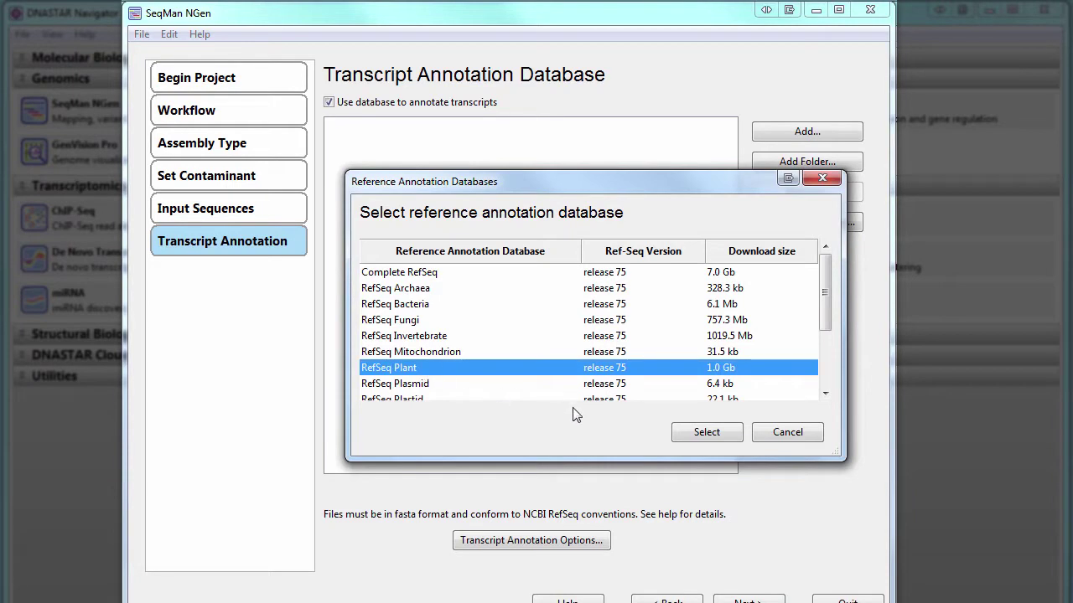
{"action": "left_click", "coordinate": [725, 436]}
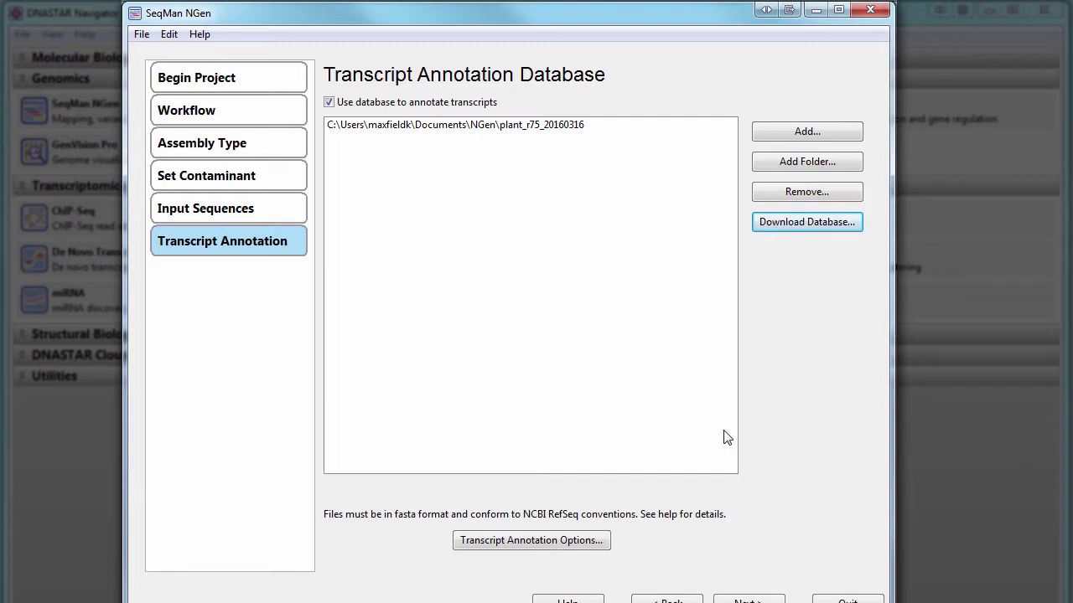
{"action": "left_click", "coordinate": [748, 600]}
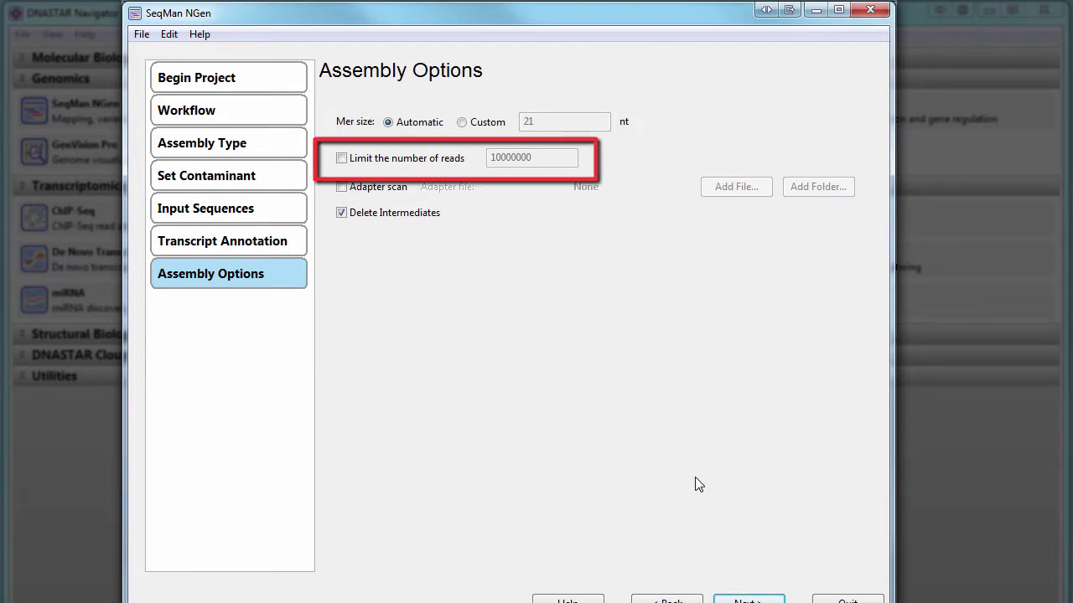
- Enable adapter scanning with Illumina_adapter.fas from the adapters folder
{"action": "left_click", "coordinate": [374, 189]}
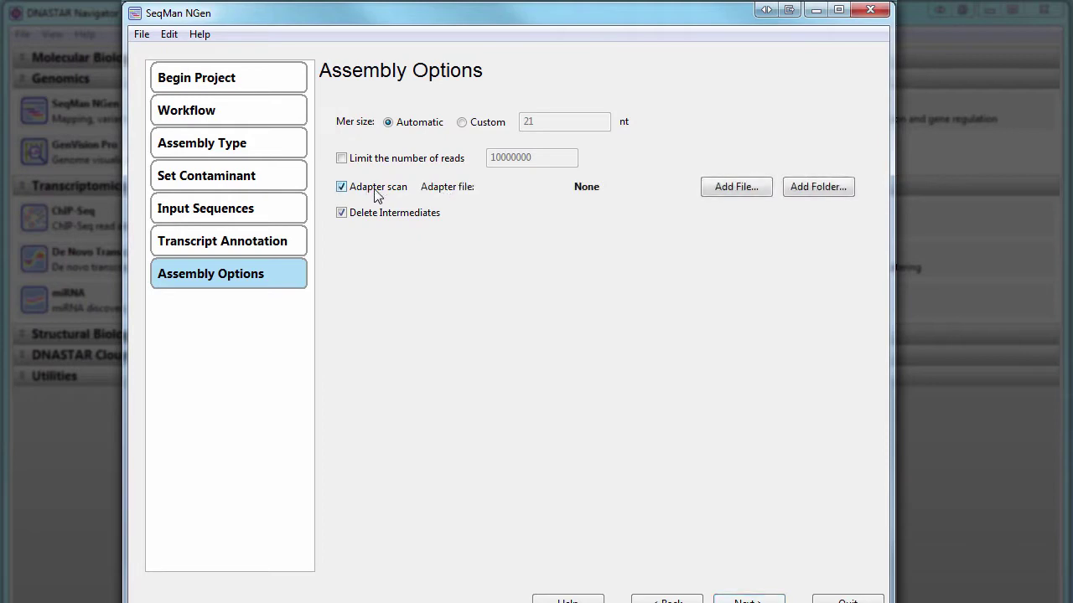
{"action": "left_click", "coordinate": [732, 190]}
{"action": "double_click", "coordinate": [355, 153]}
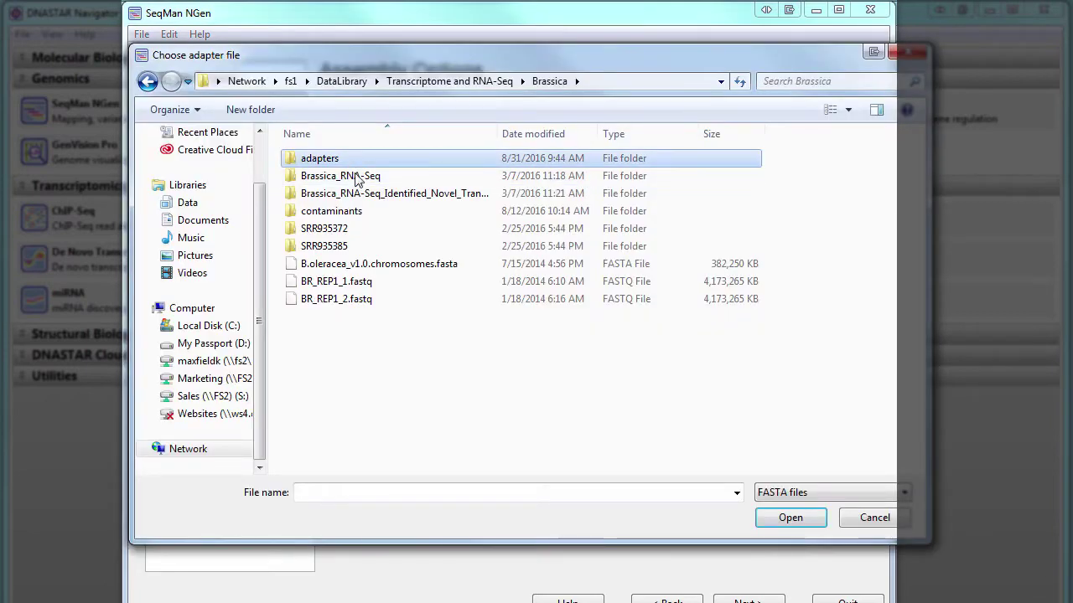
{"action": "left_click", "coordinate": [374, 193]}
{"action": "left_click", "coordinate": [792, 517]}
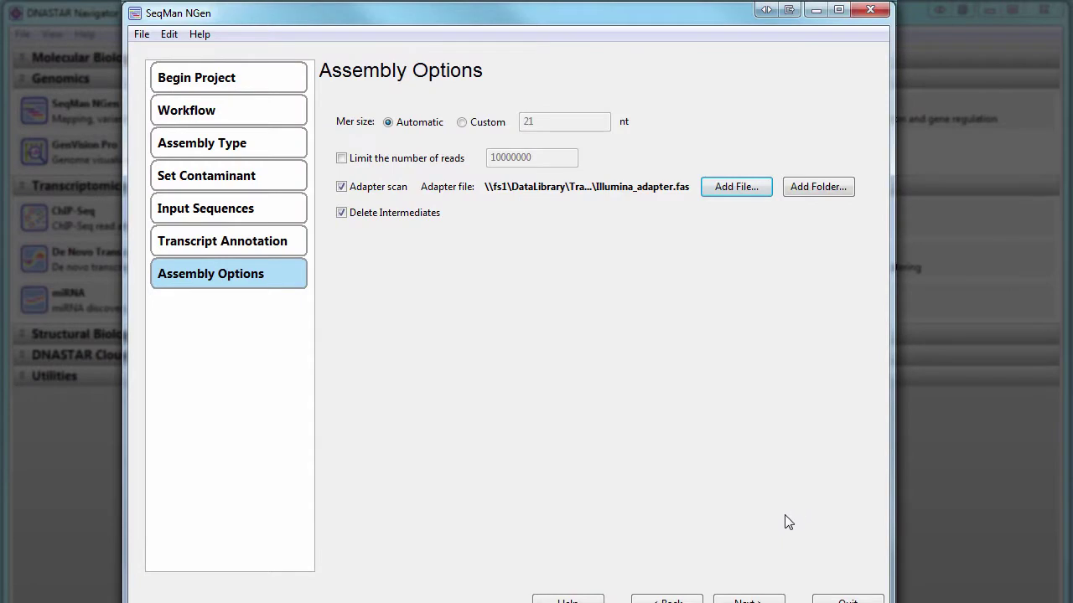
{"action": "left_click", "coordinate": [748, 600]}
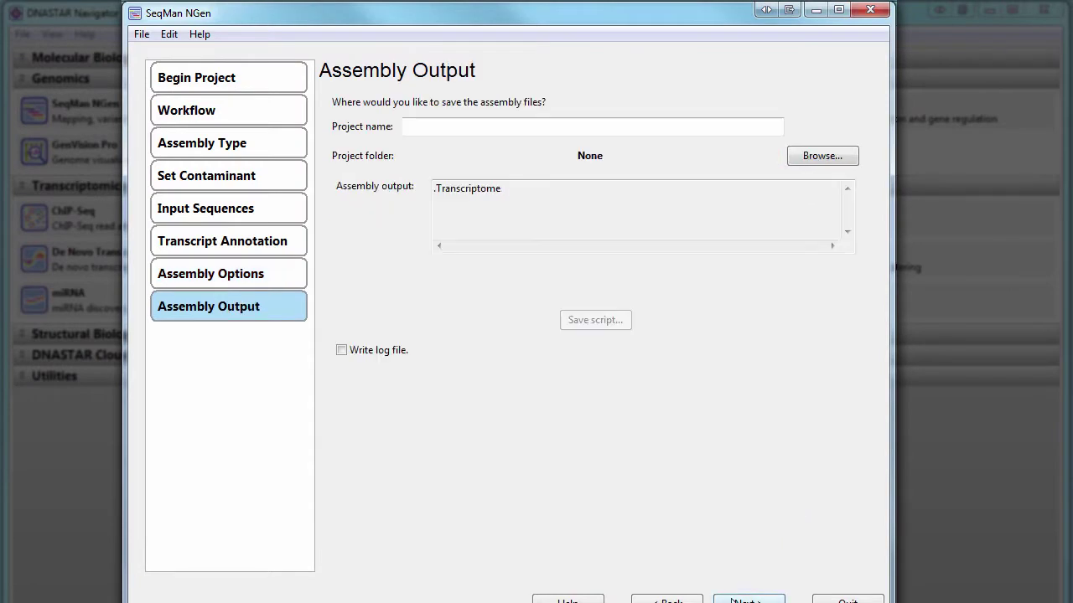
- Name the project 'Brassica' with output saved in the De Novo Transcriptome folder
{"action": "left_click", "coordinate": [426, 126]}
{"action": "type", "text": "Brassica"}
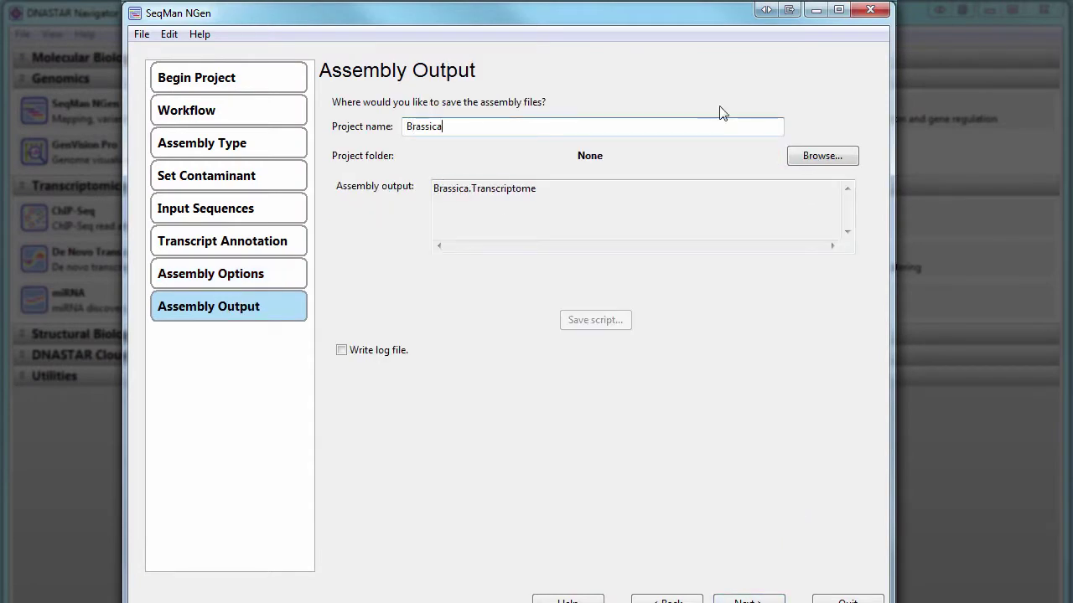
{"action": "left_click", "coordinate": [833, 158]}
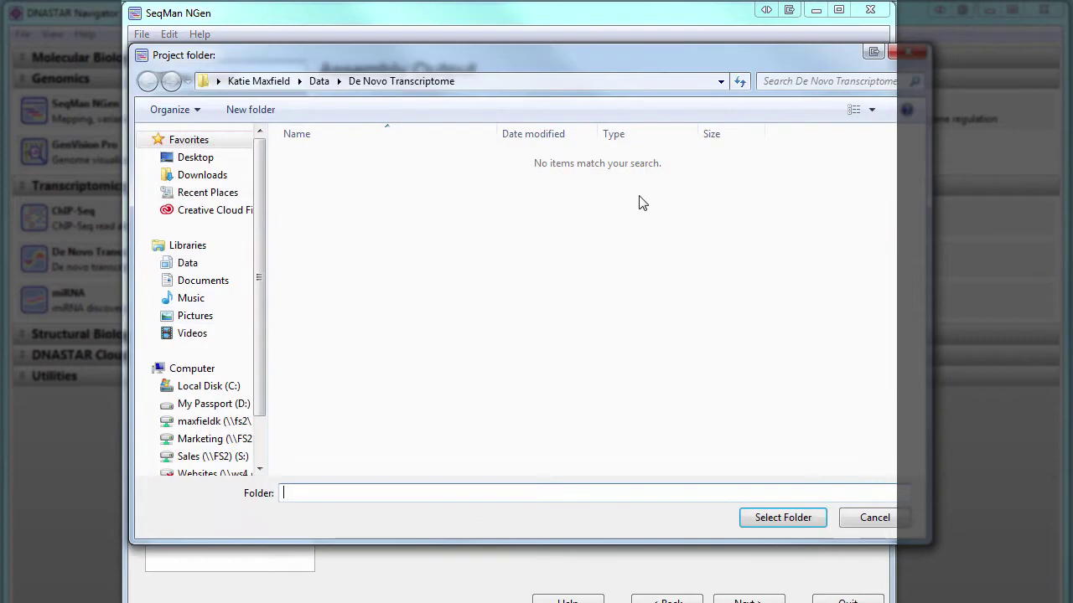
{"action": "left_click", "coordinate": [769, 517]}
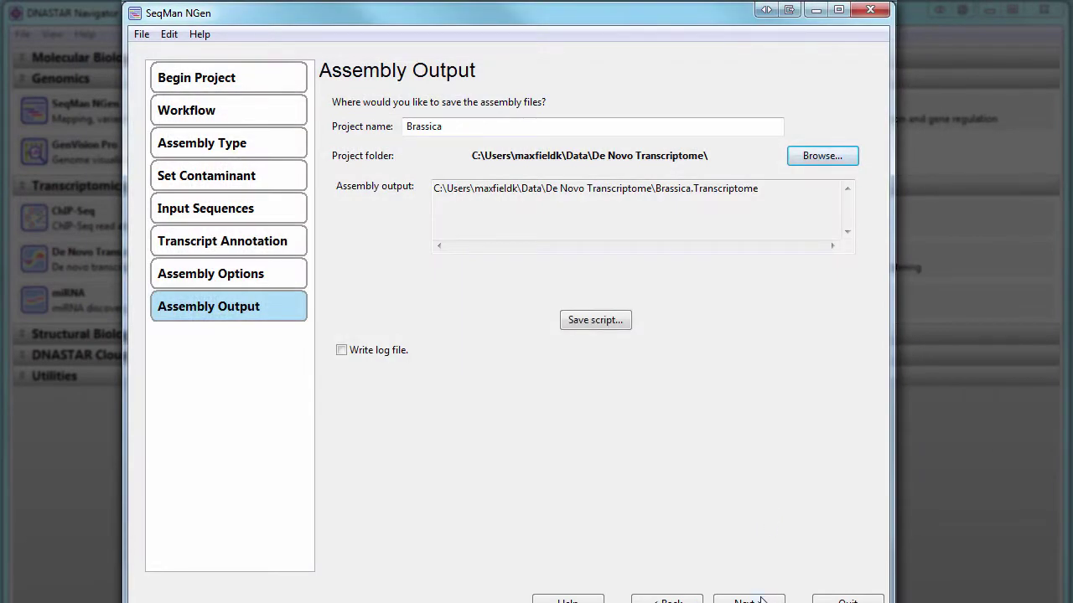
{"action": "left_click", "coordinate": [760, 600]}
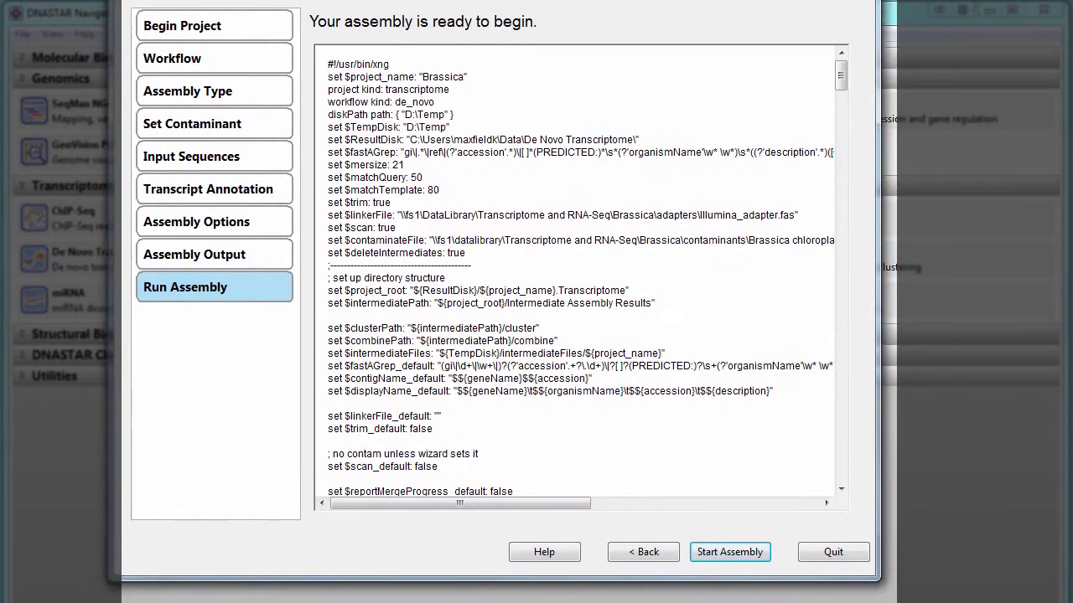
- Start the Brassica de novo transcriptome assembly run
{"action": "left_click", "coordinate": [758, 522]}
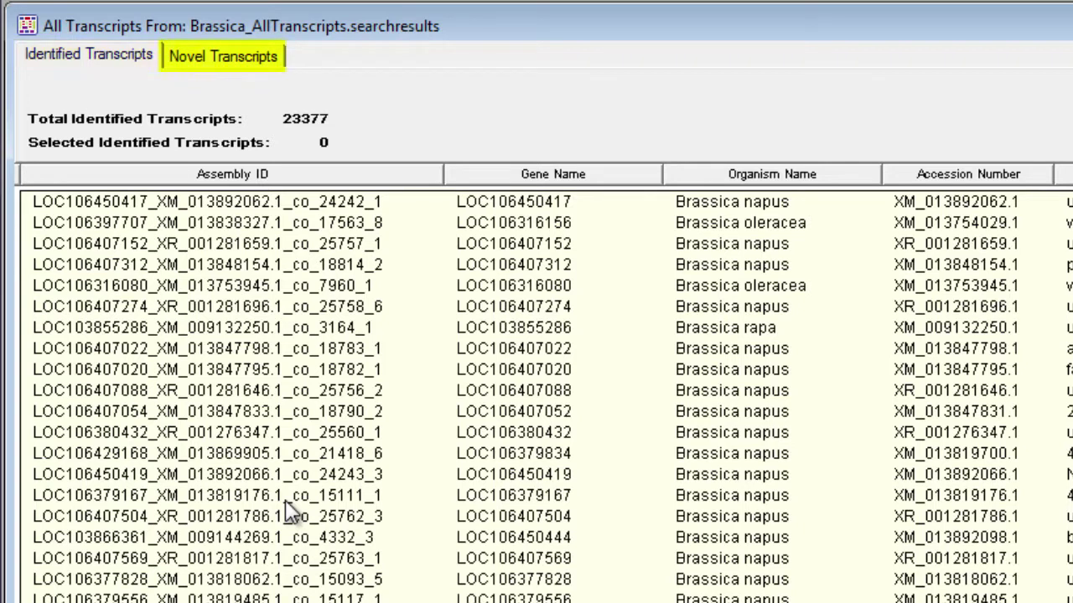
- Glance at the 146 novel transcripts, then sort identified transcripts by gene name and organism name
{"action": "left_click", "coordinate": [231, 56]}
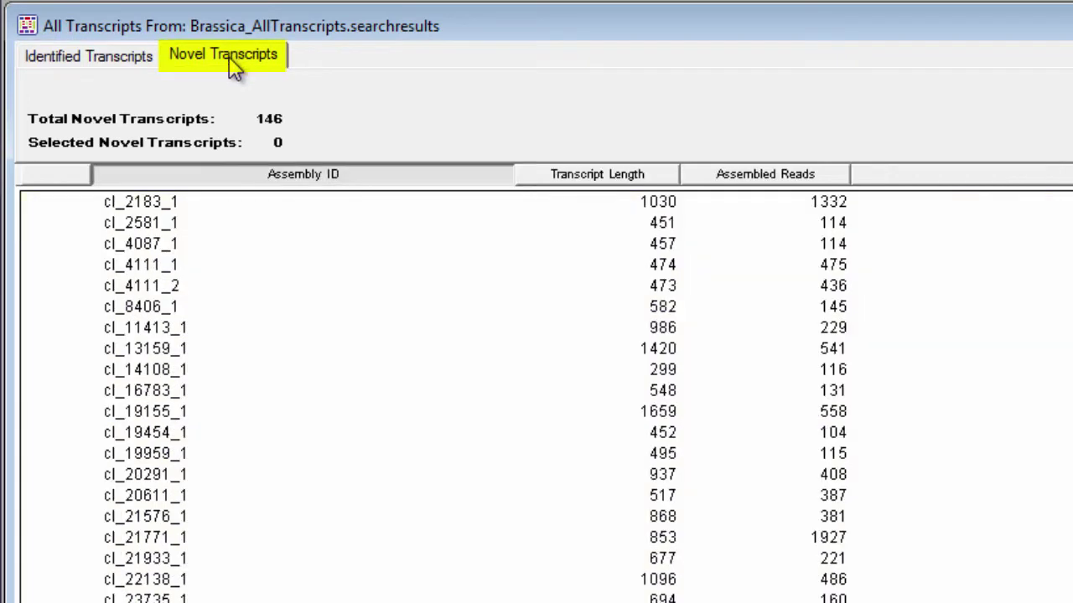
{"action": "left_click", "coordinate": [87, 65]}
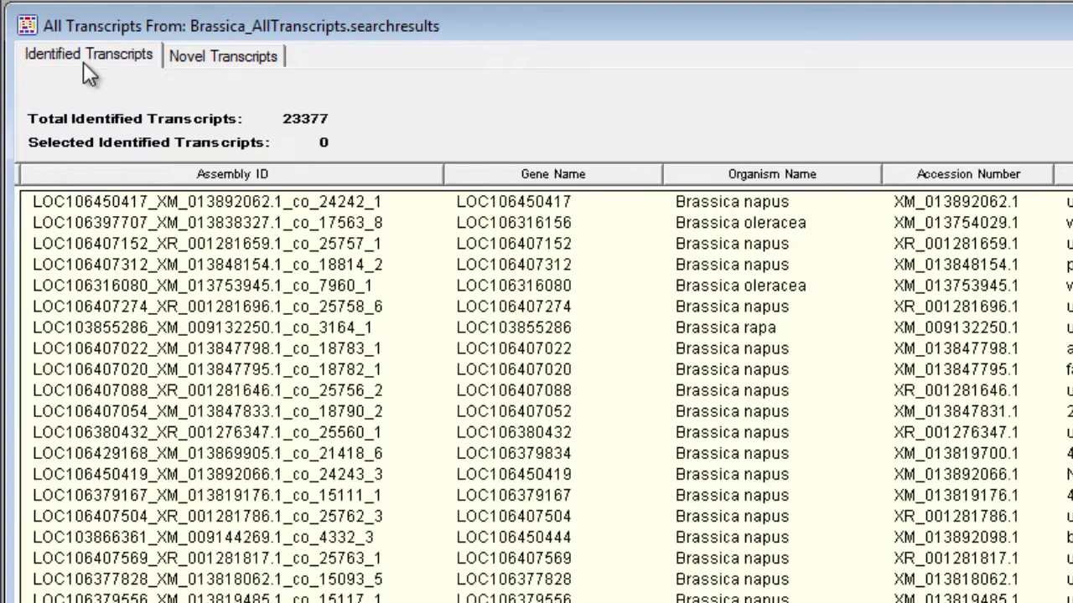
{"action": "left_click", "coordinate": [521, 176]}
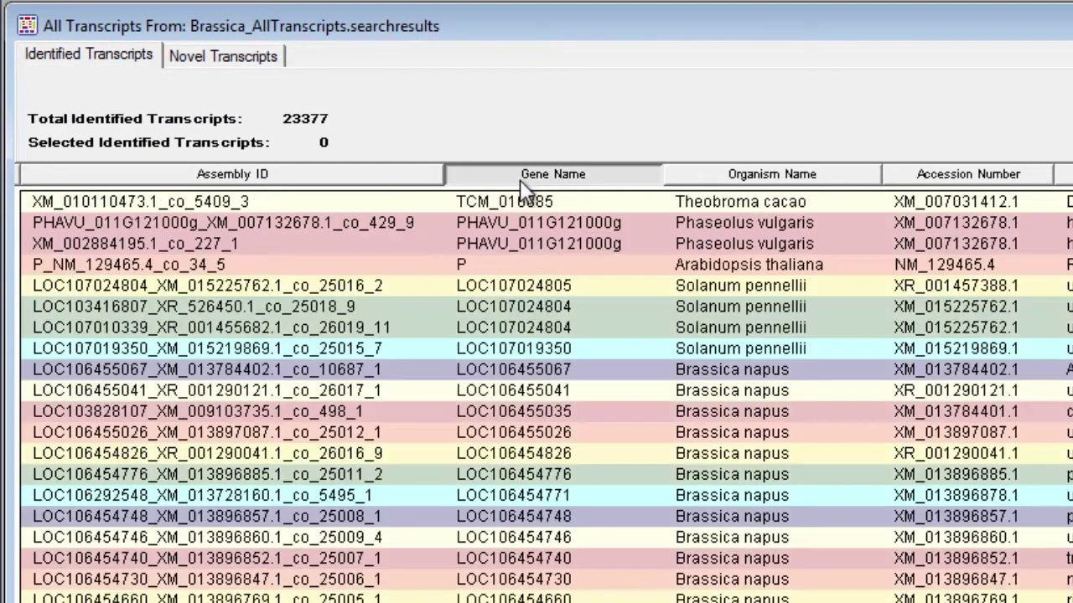
{"action": "left_click", "coordinate": [772, 179]}
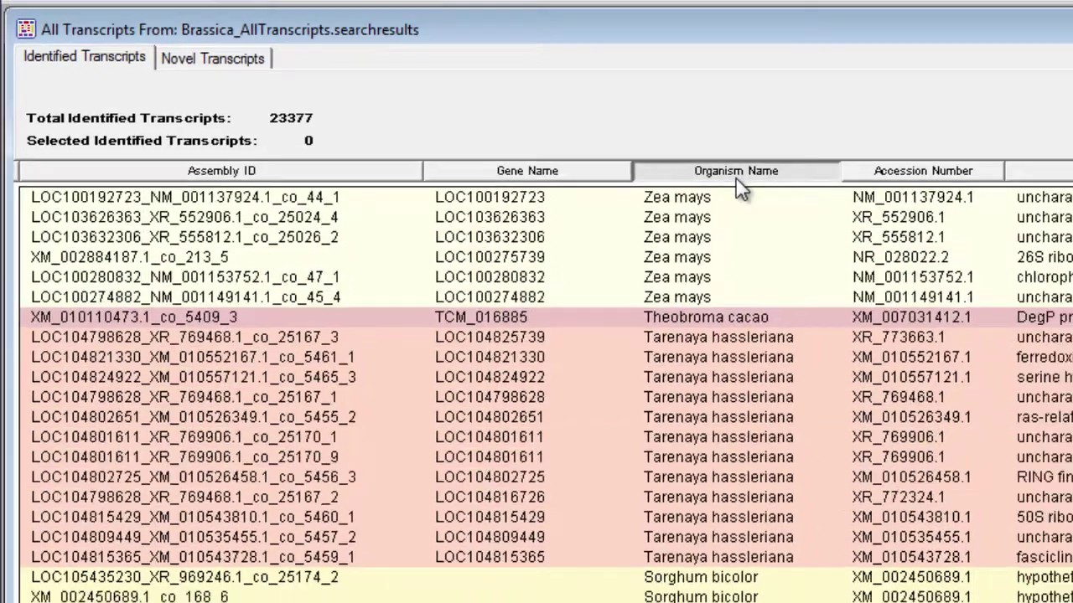
{"action": "left_click", "coordinate": [772, 179]}
{"action": "left_click_drag", "start_coordinate": [1066, 183], "coordinate": [1065, 262]}
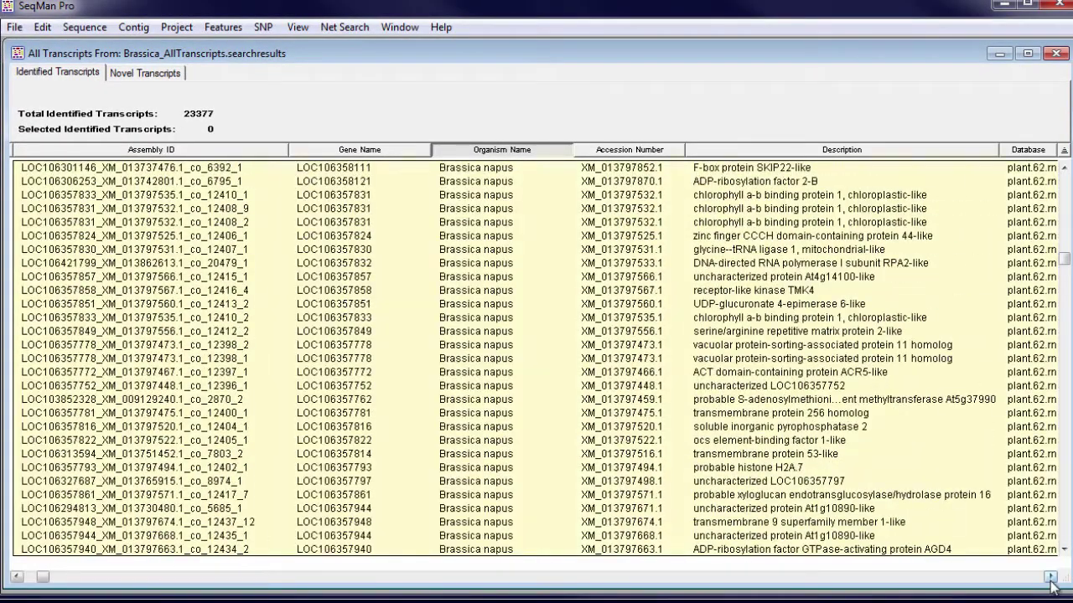
- Sort the identified transcripts by % Gene Match descending, then by % Identity
{"action": "left_click", "coordinate": [1049, 577]}
{"action": "left_click_drag", "start_coordinate": [1050, 577], "coordinate": [1050, 577]}
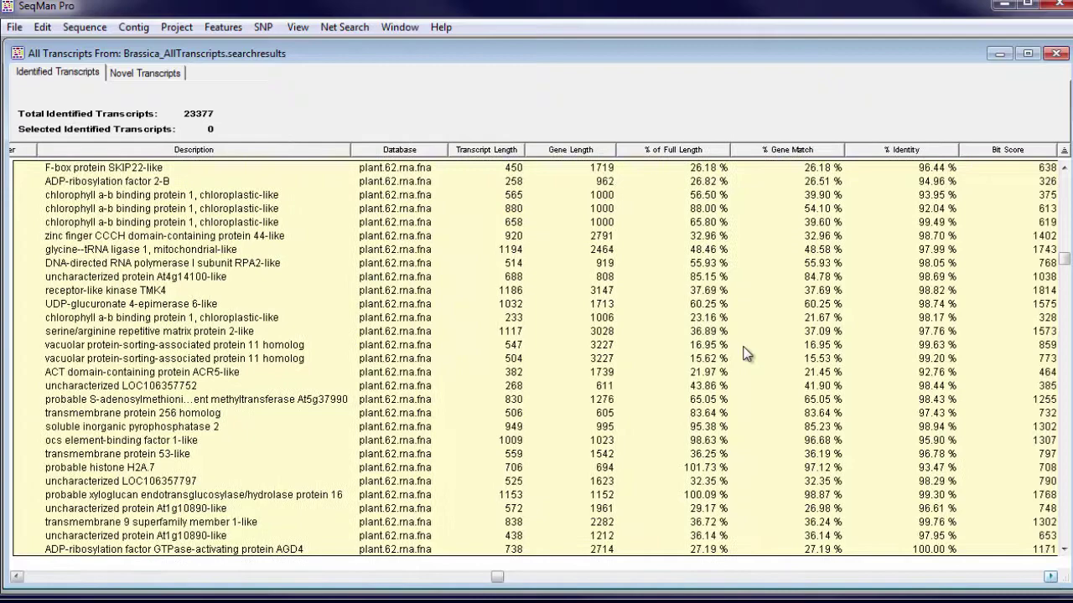
{"action": "left_click", "coordinate": [764, 150]}
{"action": "left_click", "coordinate": [767, 150]}
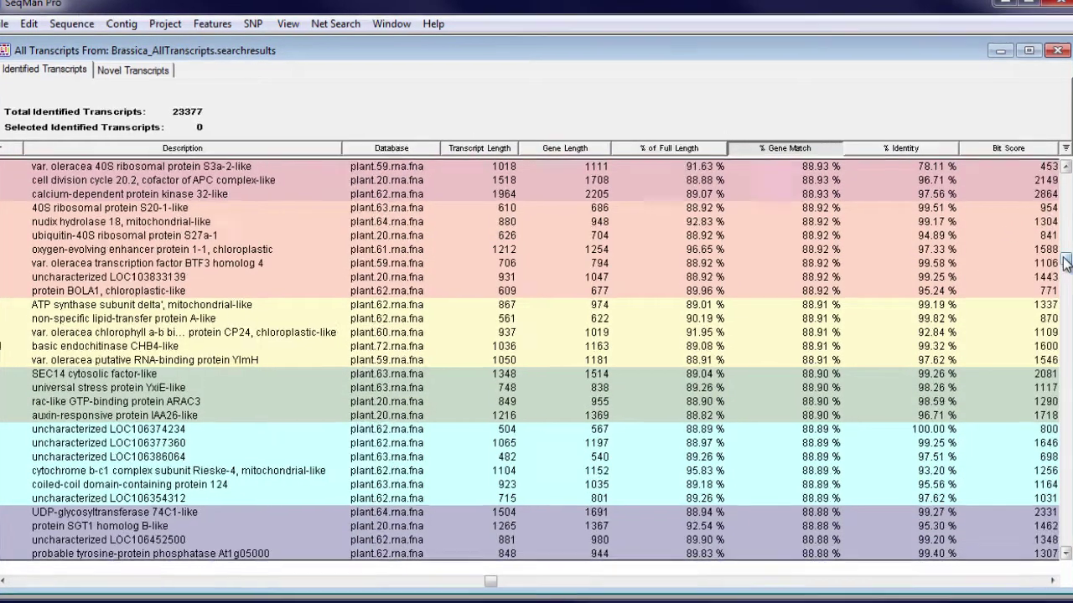
{"action": "left_click_drag", "start_coordinate": [1063, 259], "coordinate": [1064, 164]}
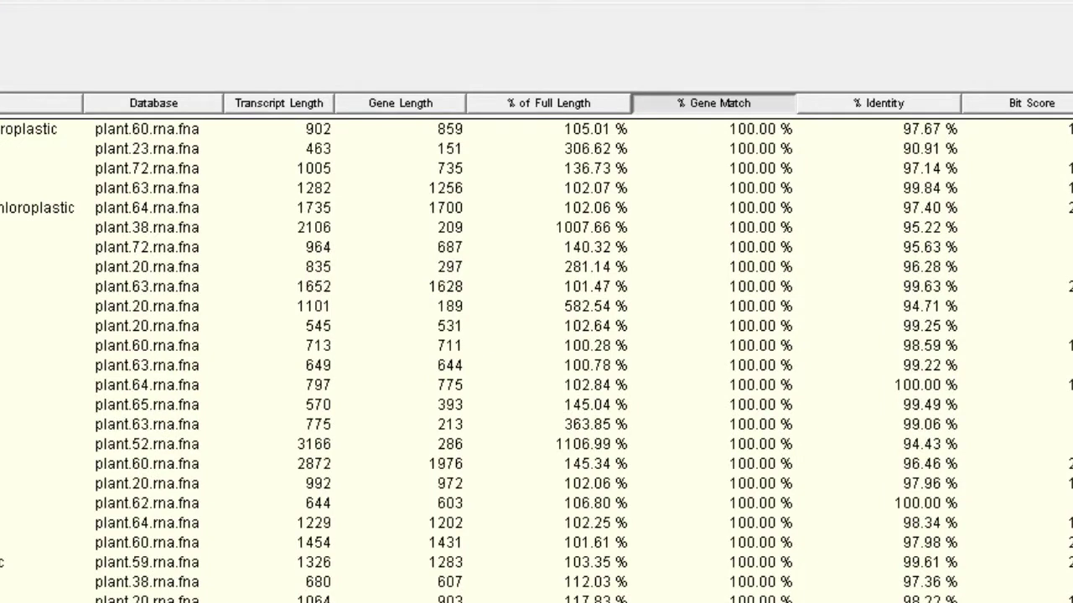
{"action": "left_click", "coordinate": [937, 107]}
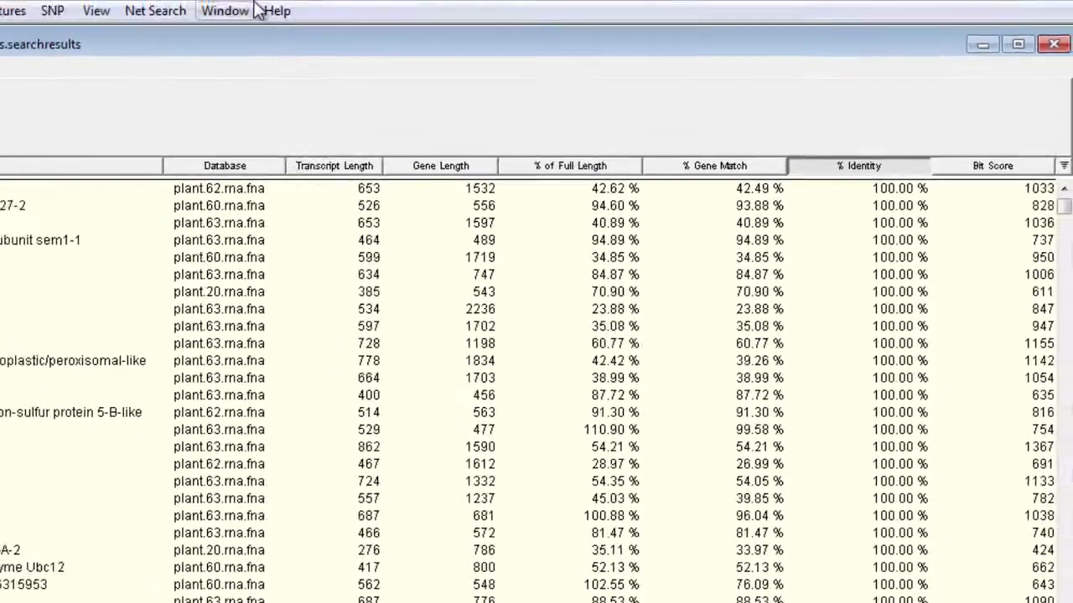
- Open the Help topic on the Transcript Table columns
{"action": "left_click", "coordinate": [293, 42]}
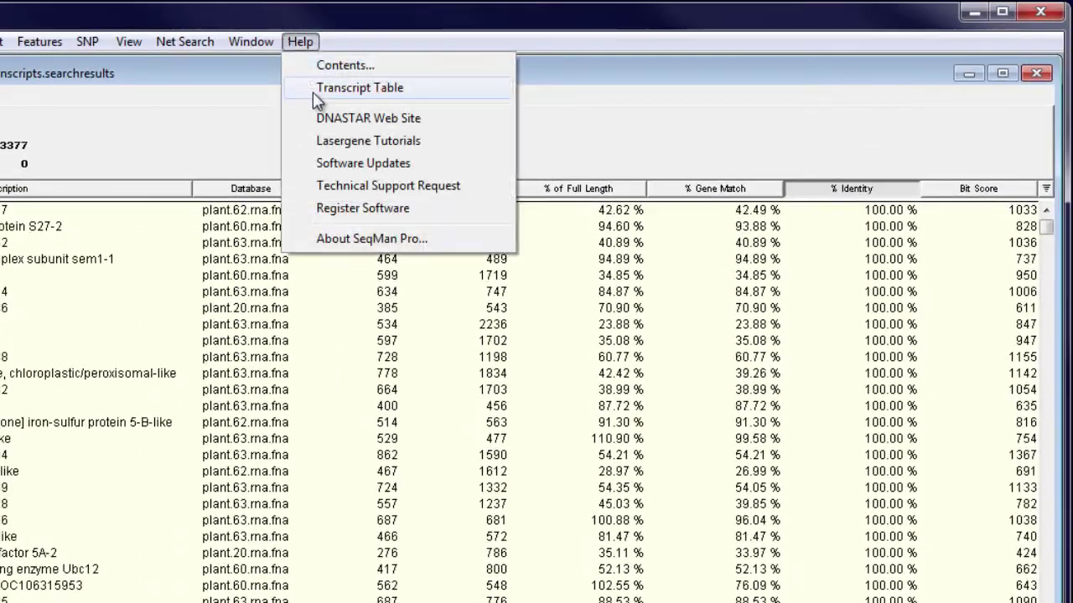
{"action": "left_click", "coordinate": [335, 88]}
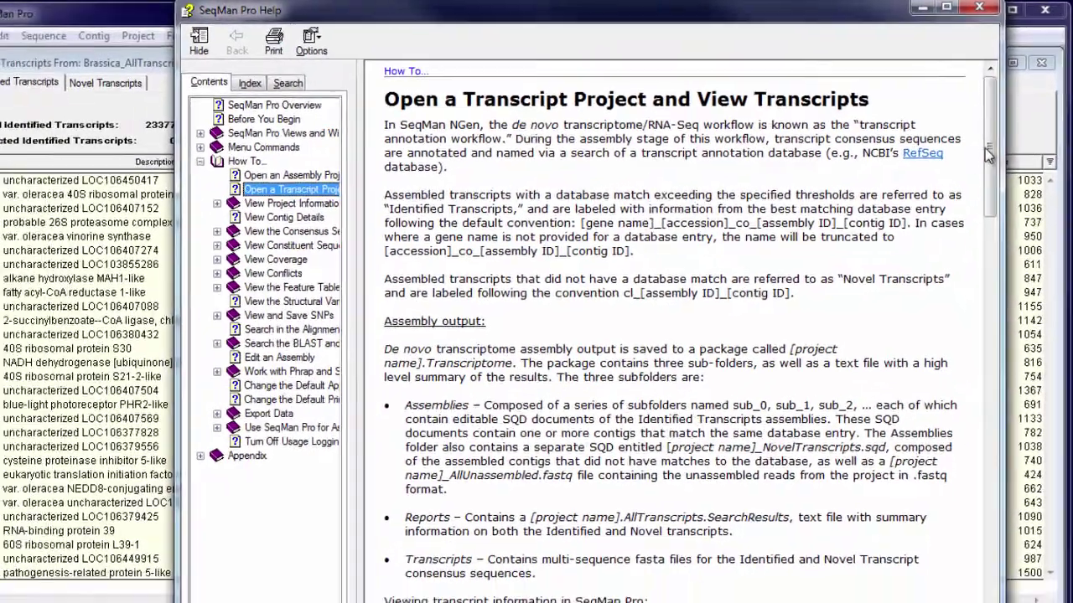
{"action": "left_click_drag", "start_coordinate": [987, 155], "coordinate": [1039, 478]}
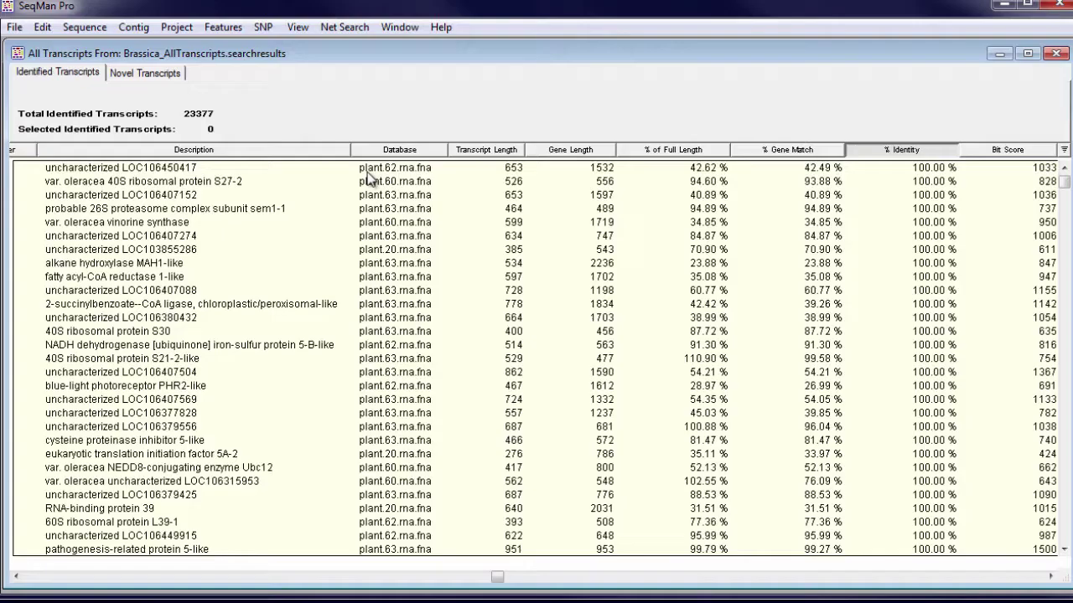
- Open transcript LOC106450417_XM_013892062.1_co_24242_1's alignment maximized and switch it to Strategy View
{"action": "double_click", "coordinate": [364, 171]}
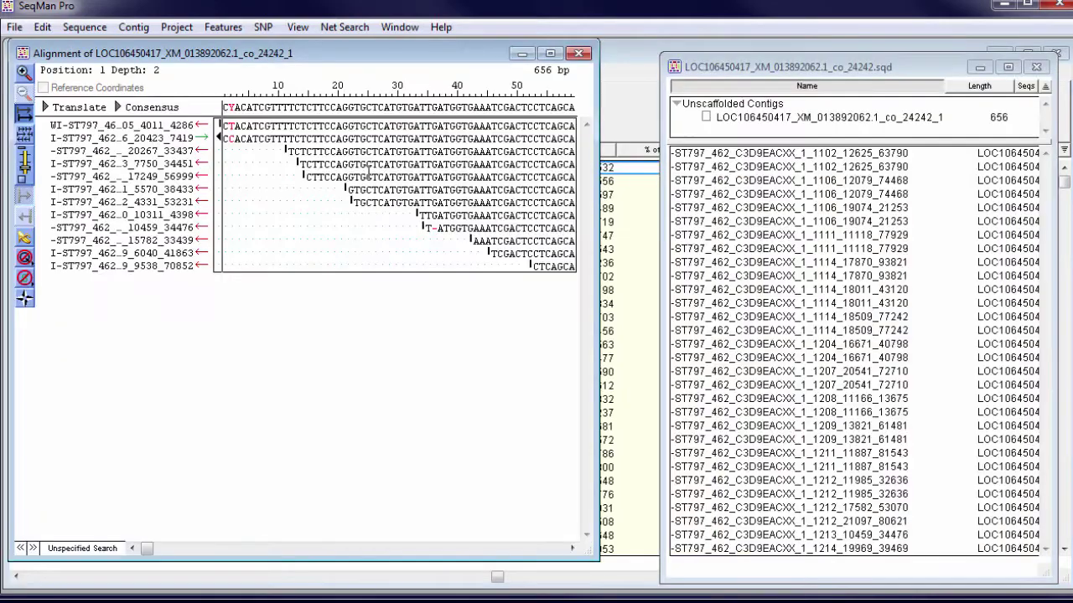
{"action": "left_click", "coordinate": [549, 53]}
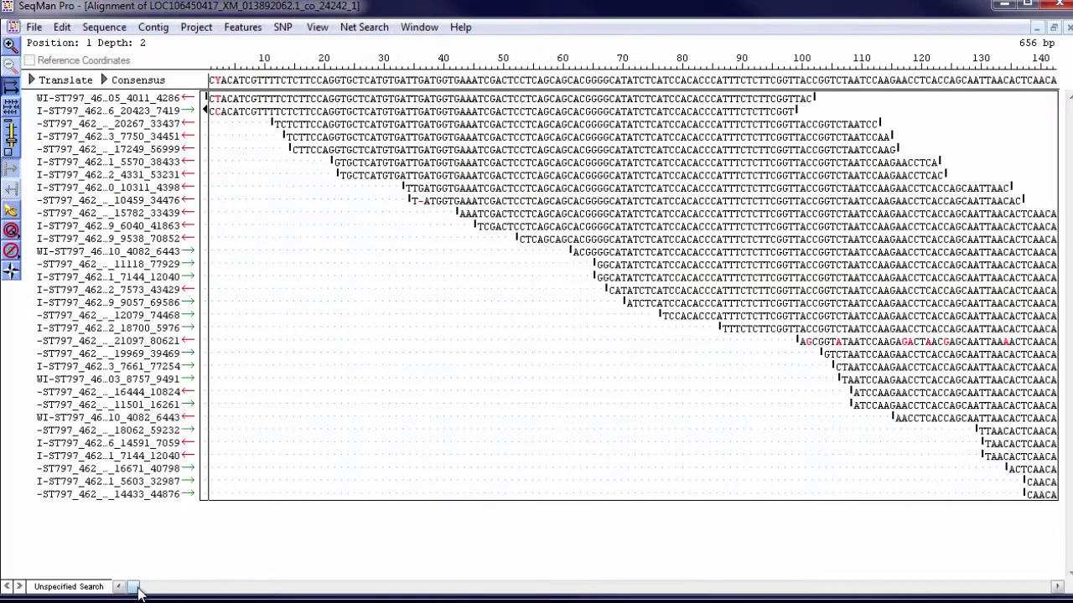
{"action": "left_click_drag", "start_coordinate": [138, 593], "coordinate": [266, 592]}
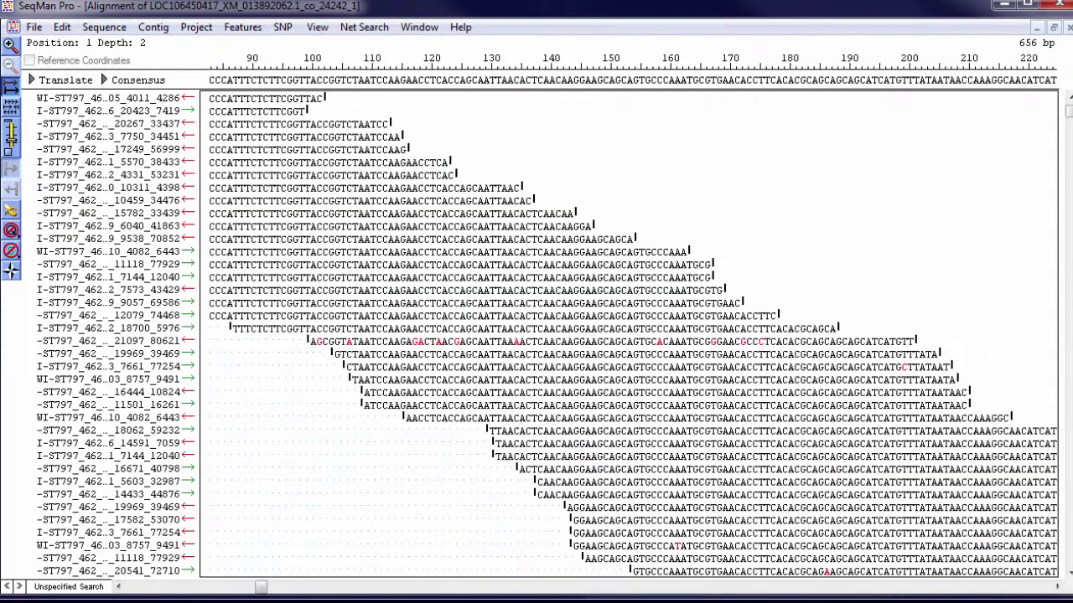
{"action": "left_click", "coordinate": [153, 26]}
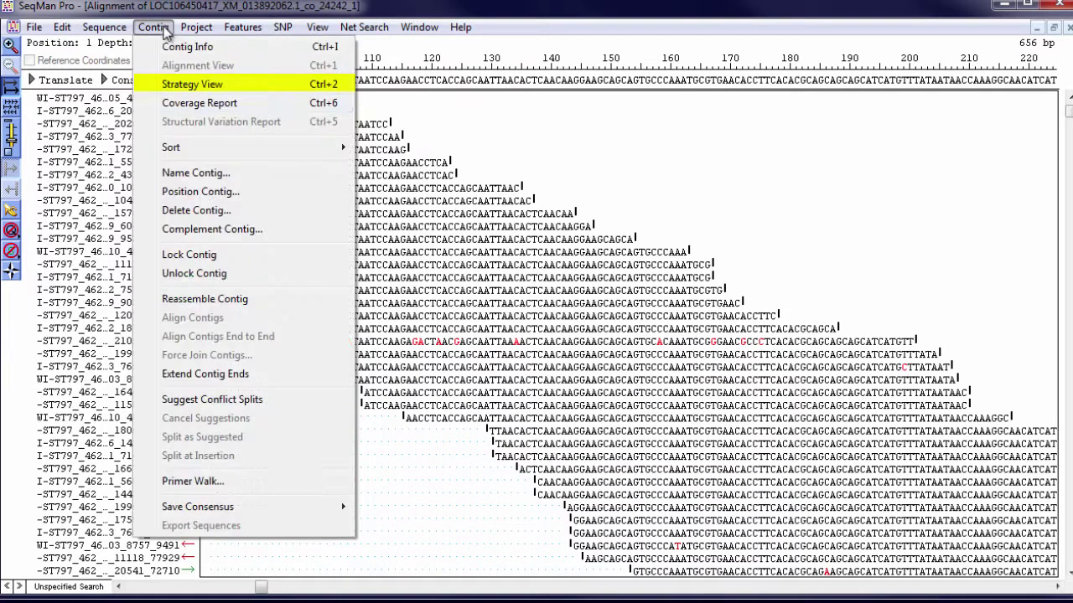
{"action": "left_click", "coordinate": [190, 88]}
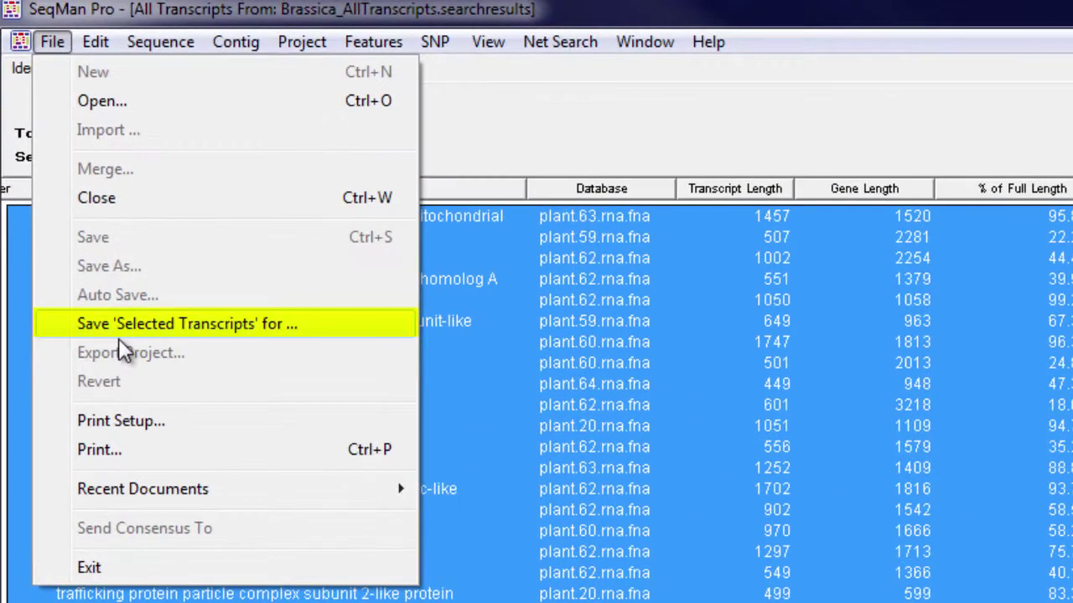
- Save the 11600 selected transcripts as 98PercentIndentity_IdentifiedTranscripts.fas, adapted from the 90 percent file name
{"action": "left_click", "coordinate": [118, 333]}
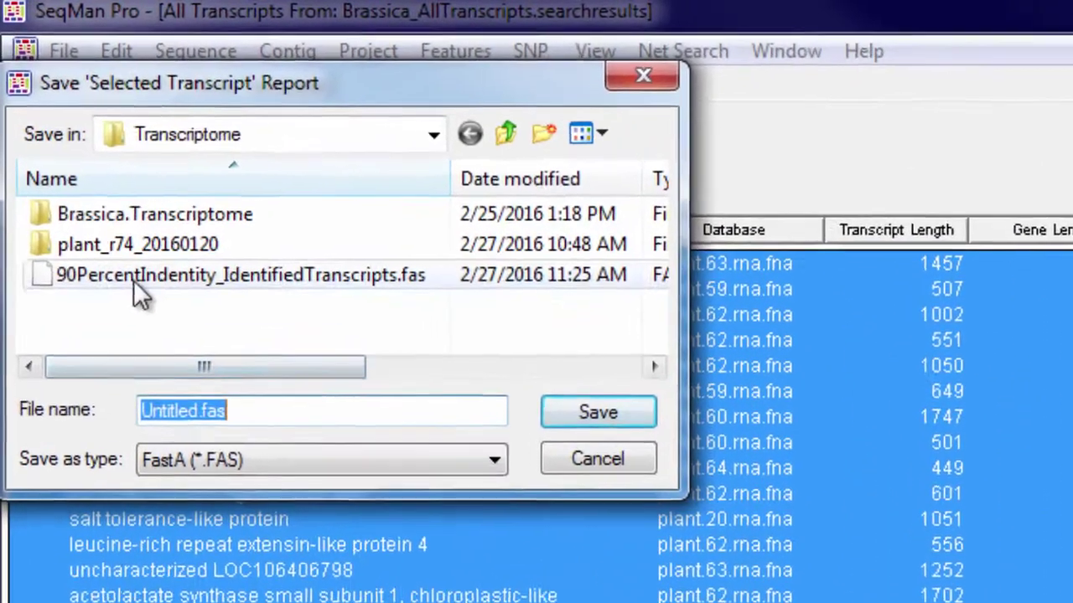
{"action": "left_click", "coordinate": [126, 251]}
{"action": "left_click", "coordinate": [143, 378]}
{"action": "key", "text": "BackSpace"}
{"action": "type", "text": "8"}
{"action": "left_click", "coordinate": [617, 460]}
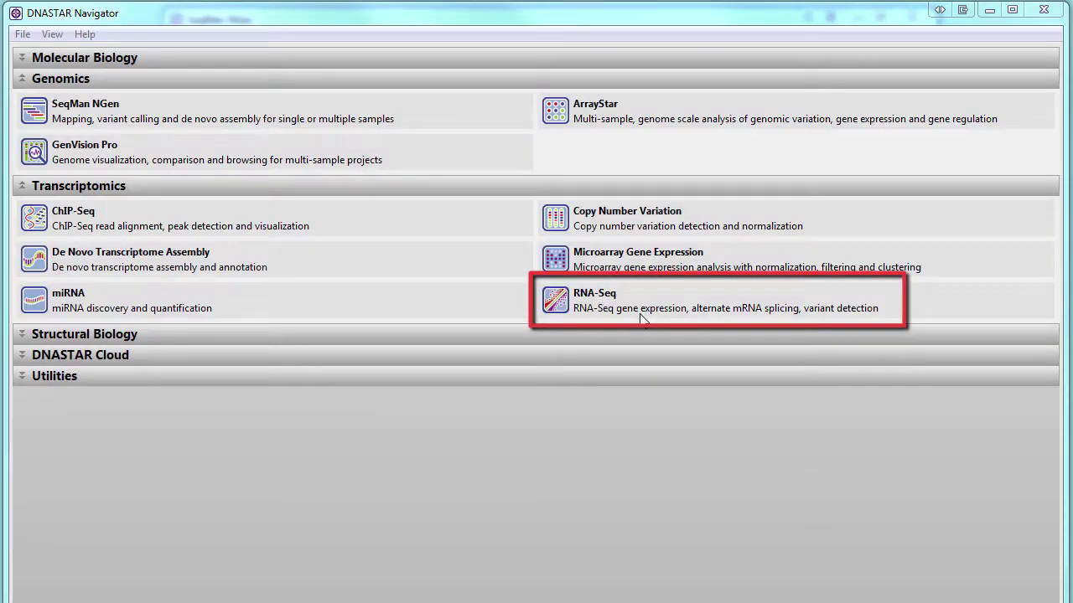
- Start a new Transcriptome/RNA-Seq reference-based assembly in SeqMan NGen
{"action": "left_click", "coordinate": [637, 317]}
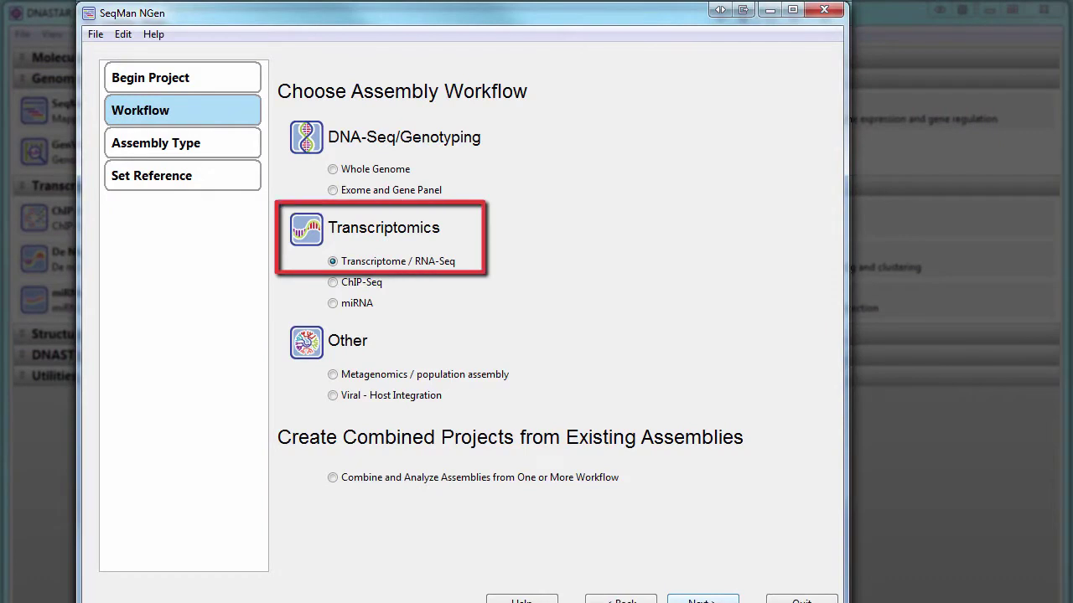
{"action": "key", "text": "Return"}
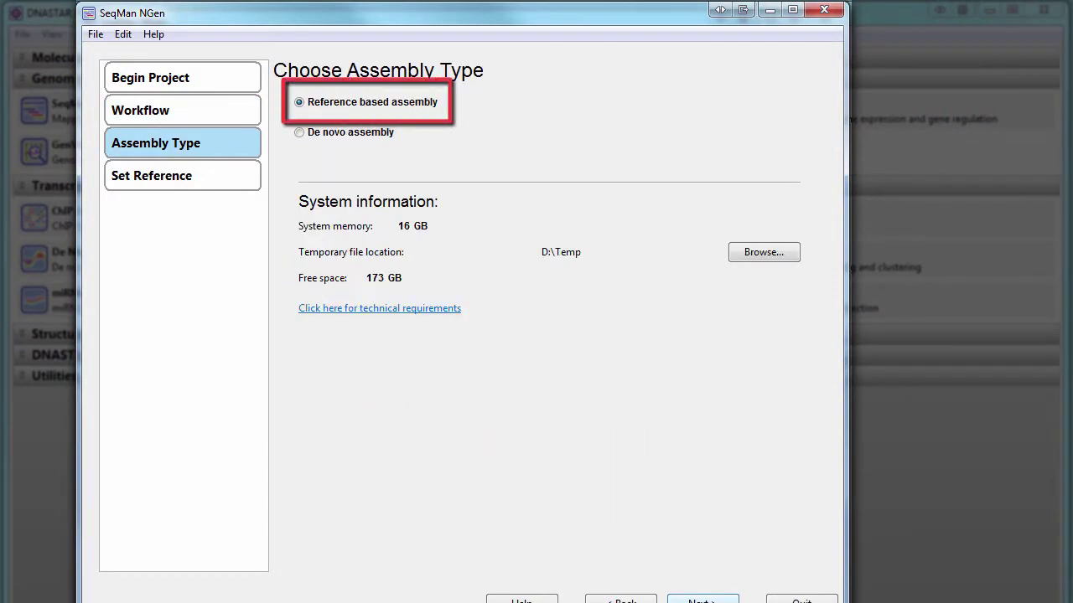
{"action": "left_click", "coordinate": [697, 598]}
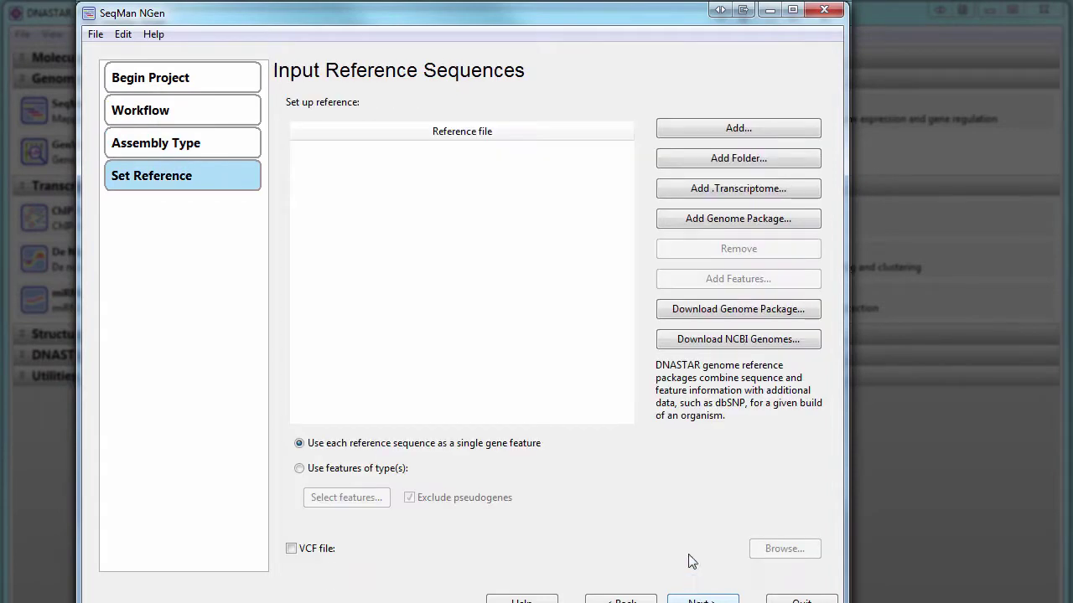
- Select the 98 percent identity transcripts file, then add the Brassica.Transcriptome folder as reference
{"action": "left_click", "coordinate": [716, 137]}
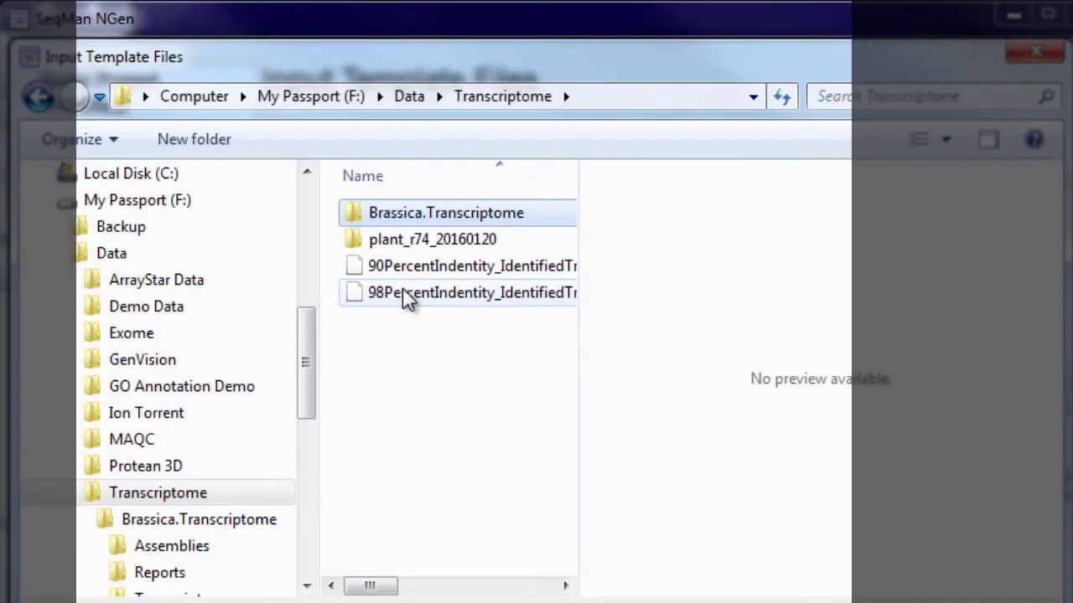
{"action": "left_click", "coordinate": [403, 291]}
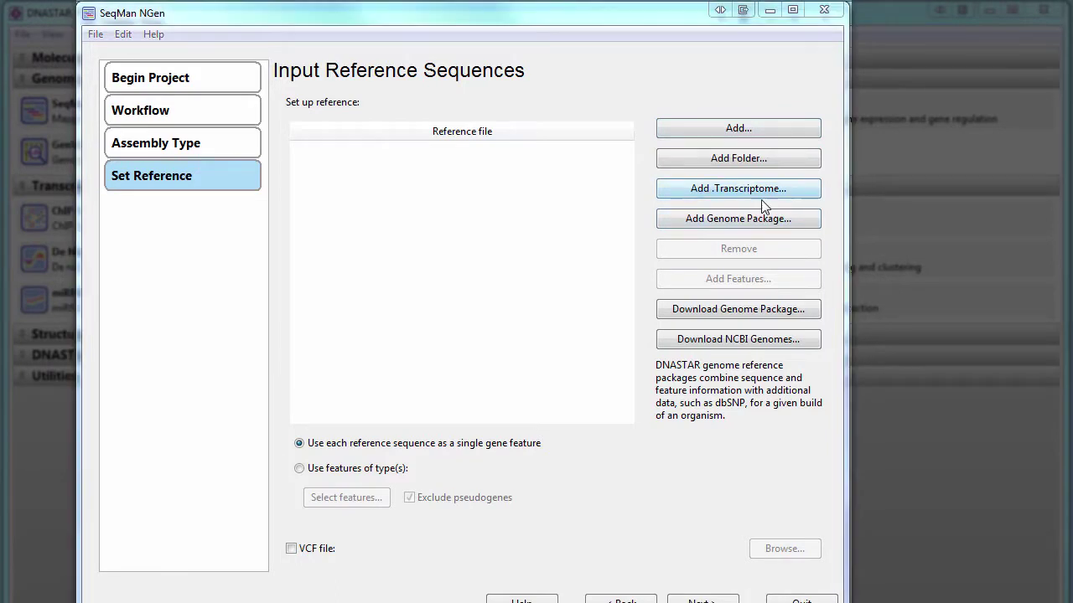
{"action": "left_click", "coordinate": [761, 204]}
{"action": "left_click", "coordinate": [450, 161]}
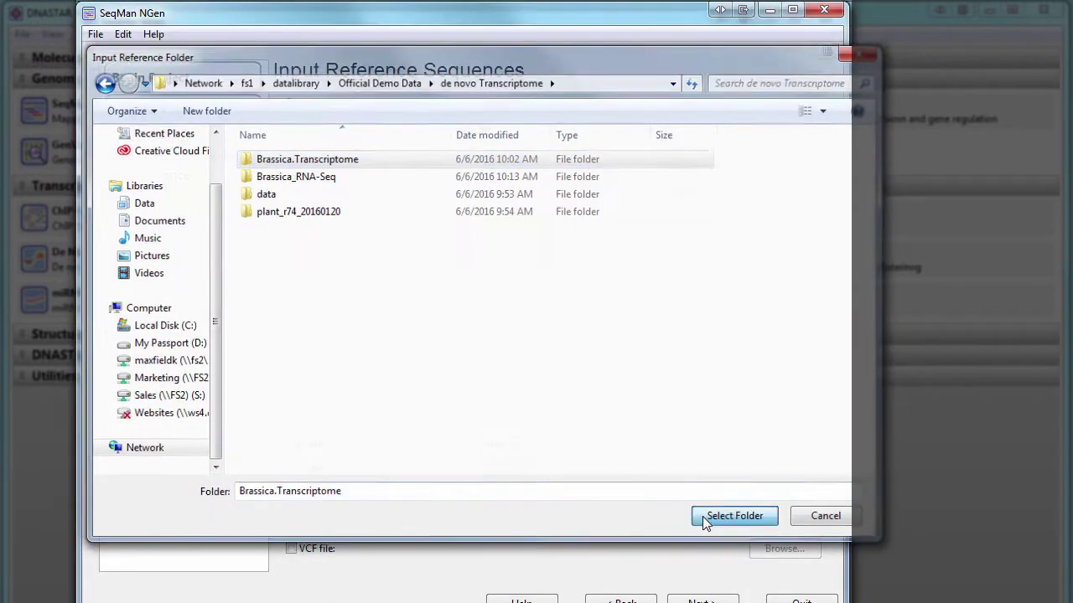
{"action": "left_click", "coordinate": [704, 517]}
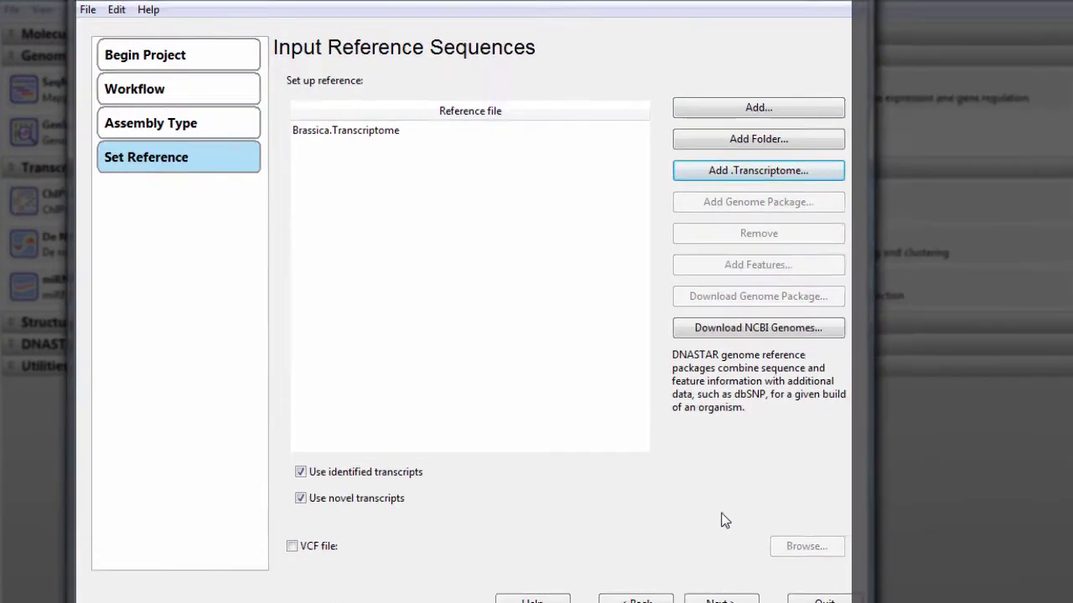